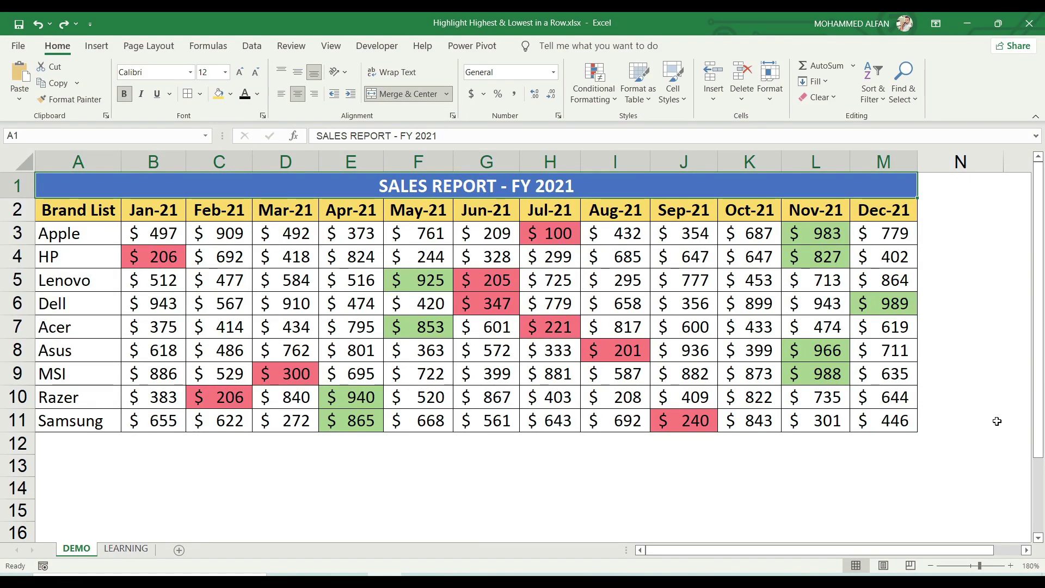
- Review the brand list, the Jan-21 to Dec-21 headings and Apple's sales row
{"action": "left_click_drag", "start_coordinate": [49, 229], "coordinate": [88, 415]}
{"action": "key", "text": "Up"}
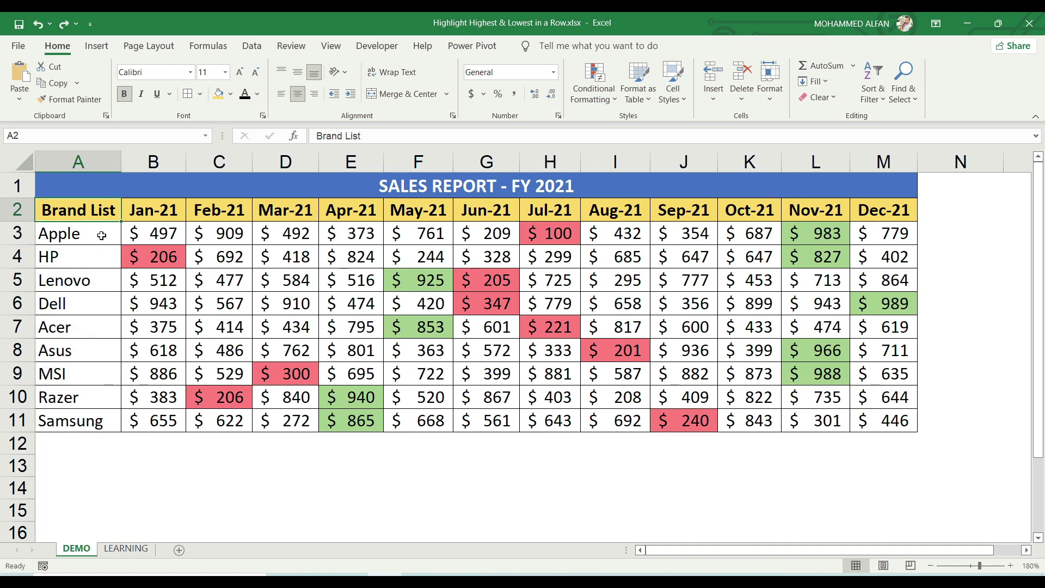
{"action": "left_click", "coordinate": [174, 211]}
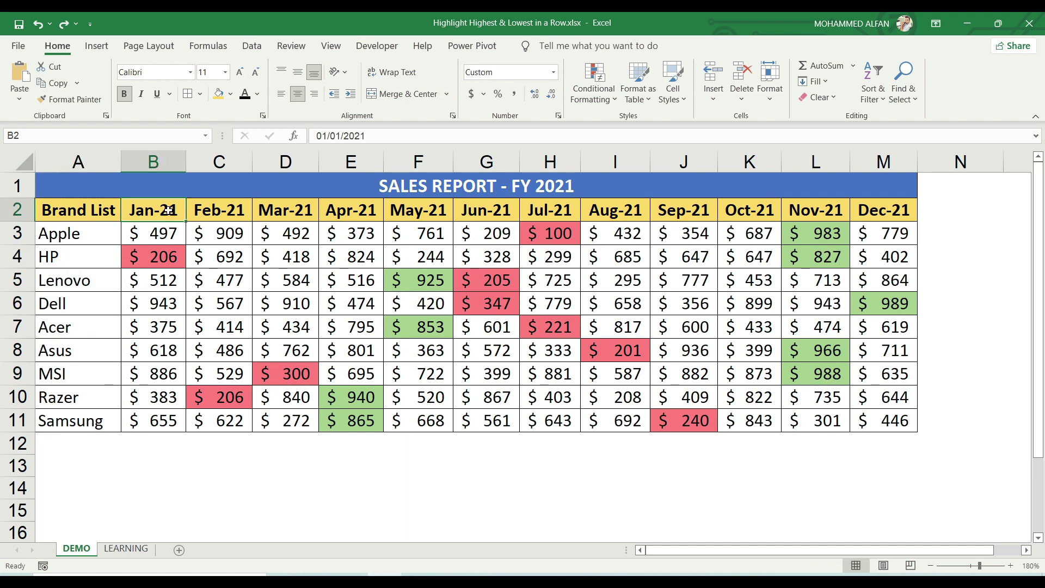
{"action": "left_click", "coordinate": [869, 212], "text": "shift"}
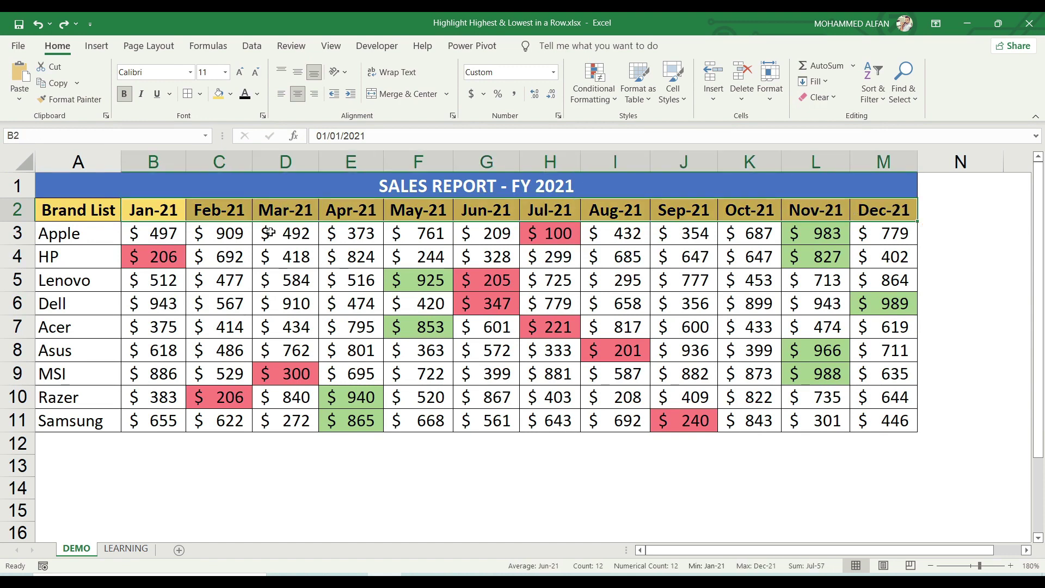
{"action": "left_click", "coordinate": [138, 238]}
{"action": "double_click", "coordinate": [159, 234]}
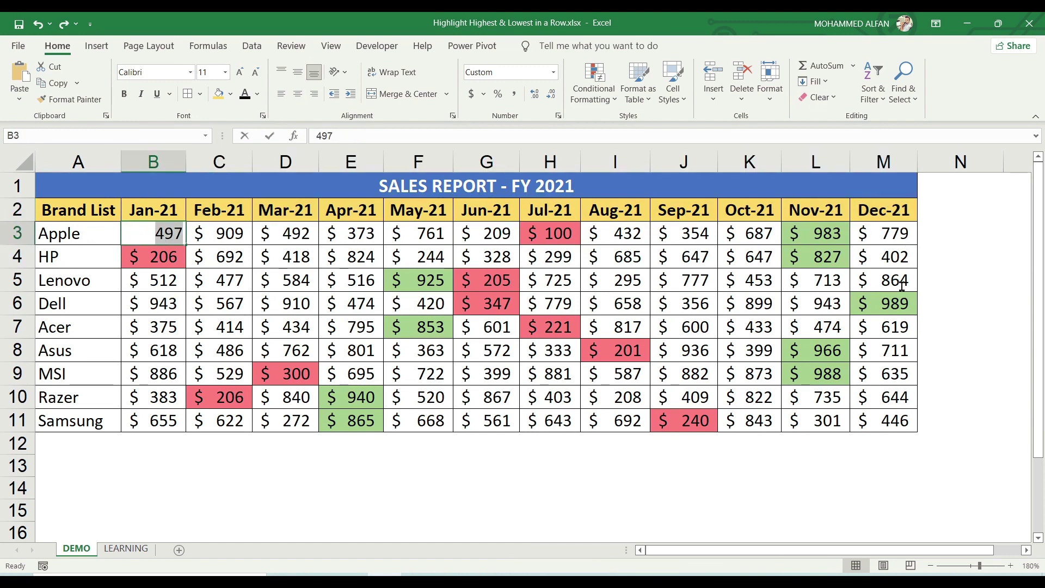
{"action": "left_click", "coordinate": [452, 349]}
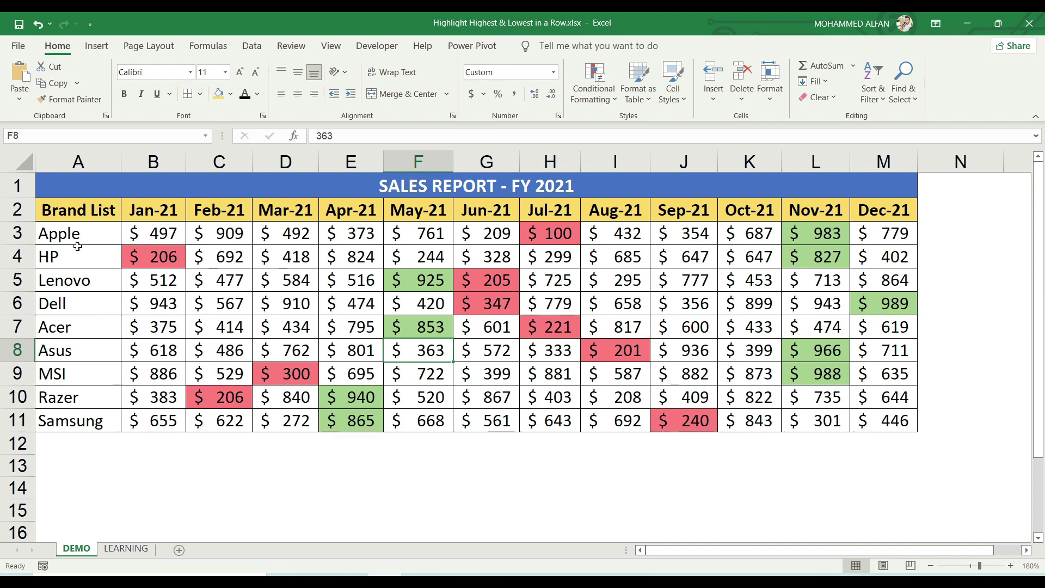
{"action": "left_click", "coordinate": [19, 233]}
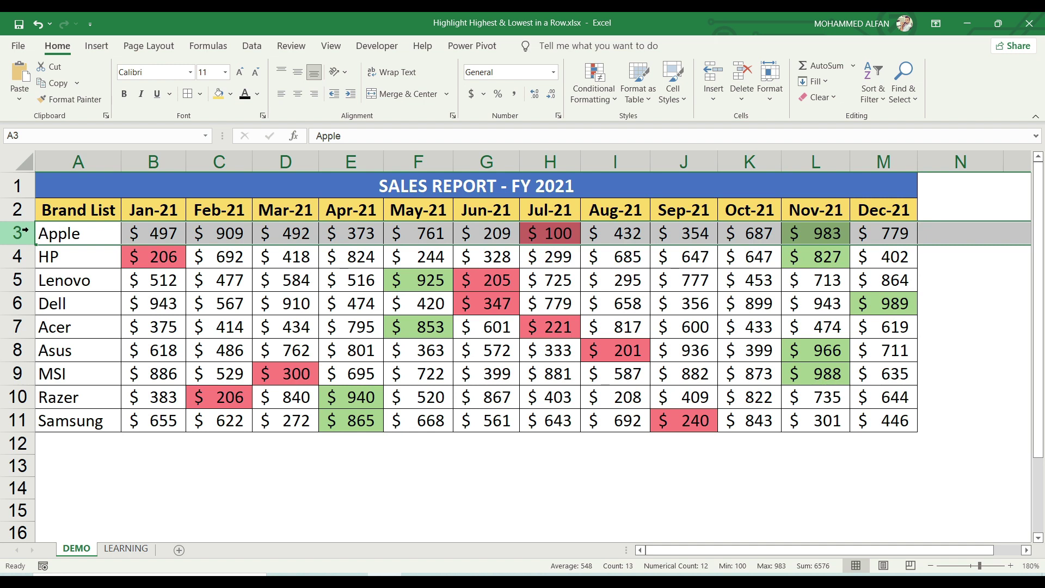
- Change Apple's sales to 1000 in Jul-21 (H3) and 10 in Dec-21 (M3)
{"action": "left_click", "coordinate": [563, 235]}
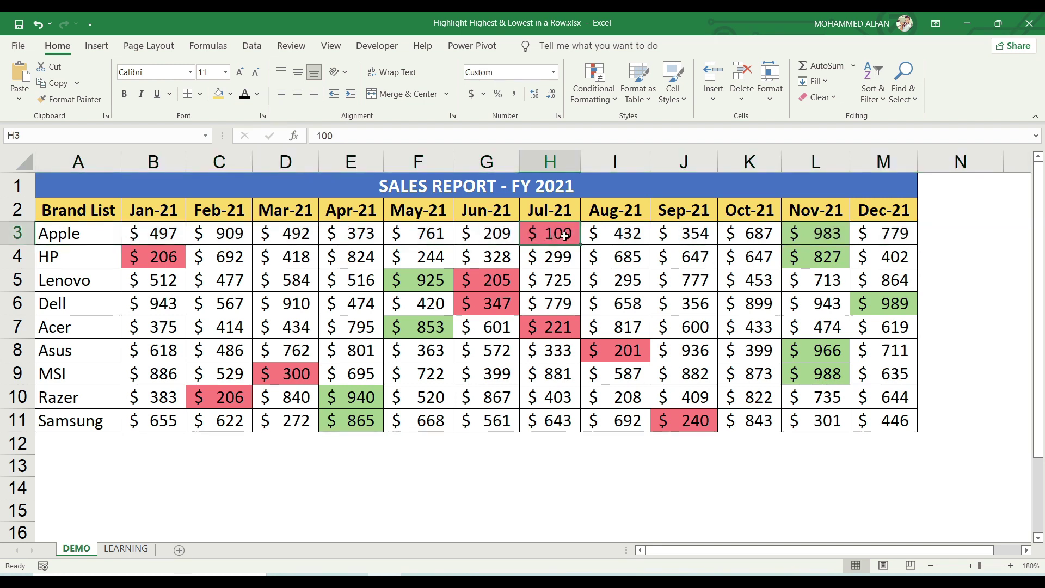
{"action": "left_click", "coordinate": [806, 235]}
{"action": "type", "text": "1000"}
{"action": "key", "text": "Return"}
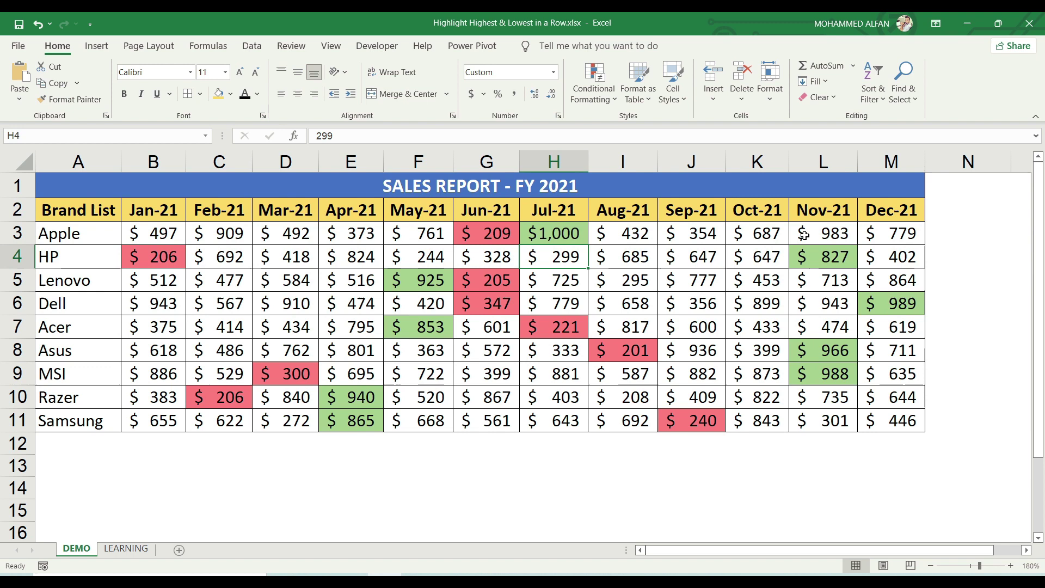
{"action": "left_click", "coordinate": [557, 231]}
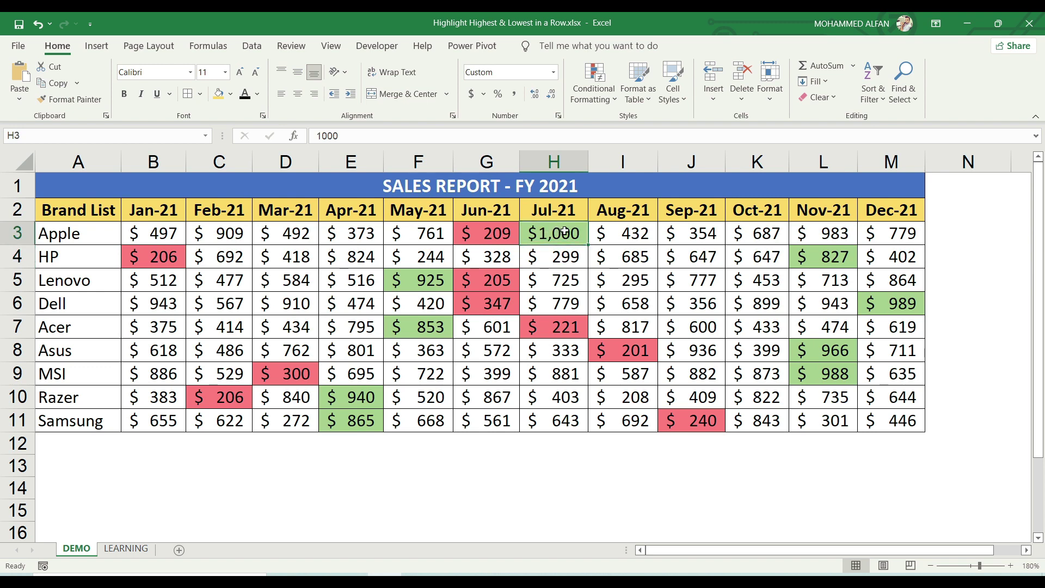
{"action": "left_click", "coordinate": [507, 236]}
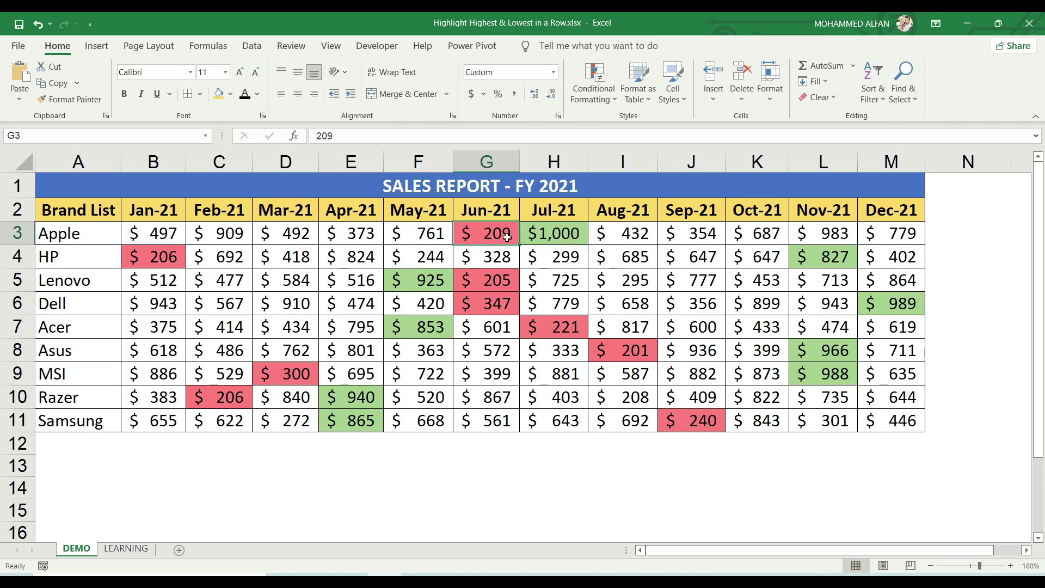
{"action": "key", "text": "ctrl+Right"}
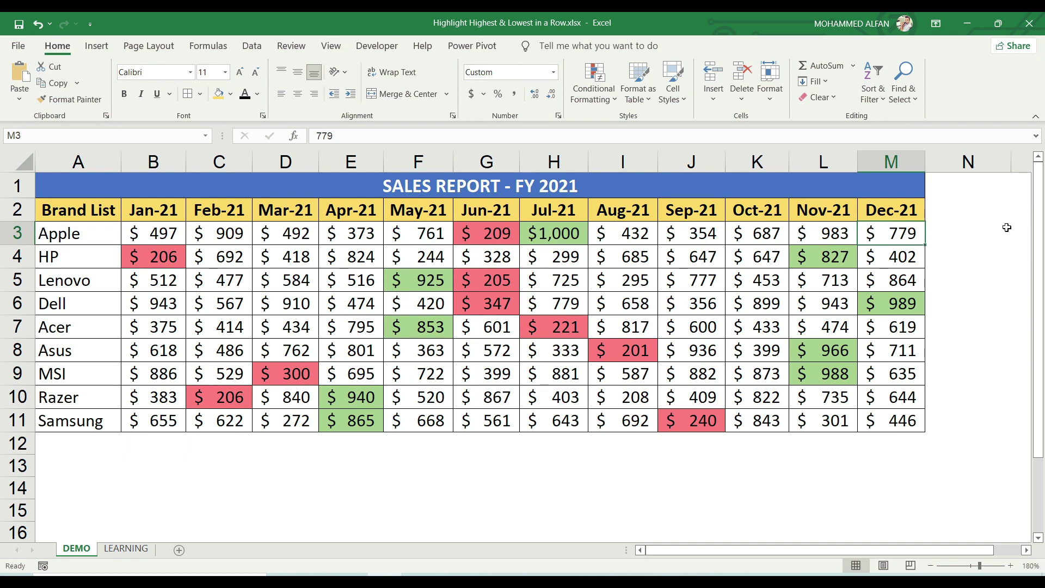
{"action": "type", "text": "10"}
{"action": "key", "text": "Return"}
{"action": "left_click", "coordinate": [922, 234]}
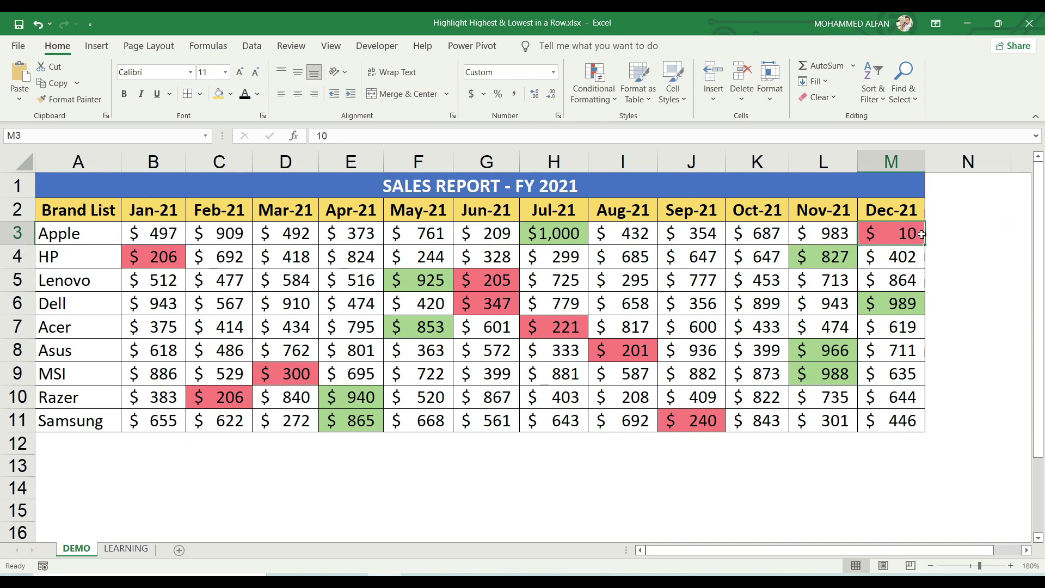
- Set Apple's Jan-21 value in B3 and autofit column B to show $2,000
{"action": "left_click", "coordinate": [131, 235]}
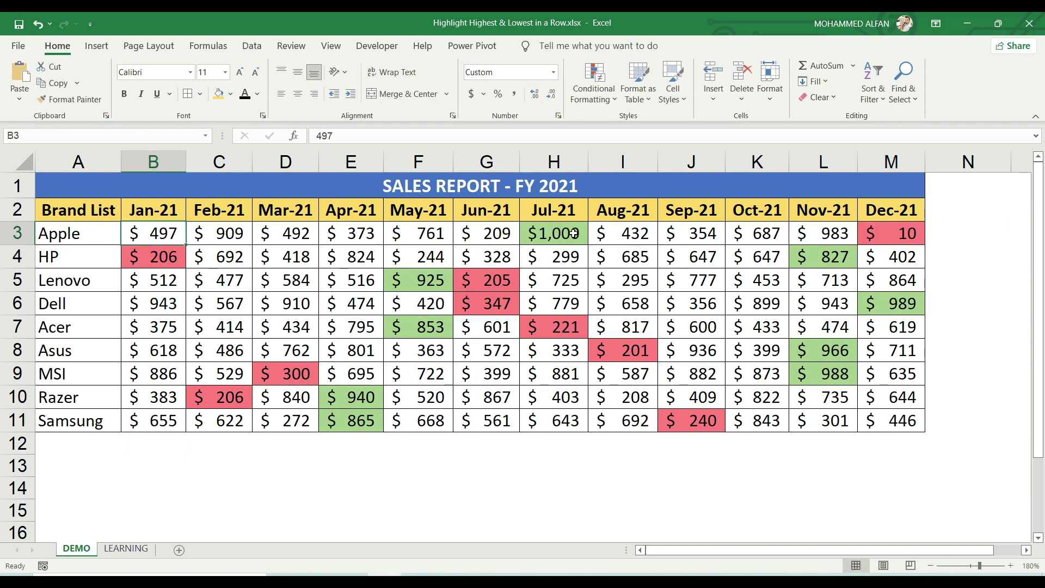
{"action": "type", "text": "200"}
{"action": "key", "text": "Return"}
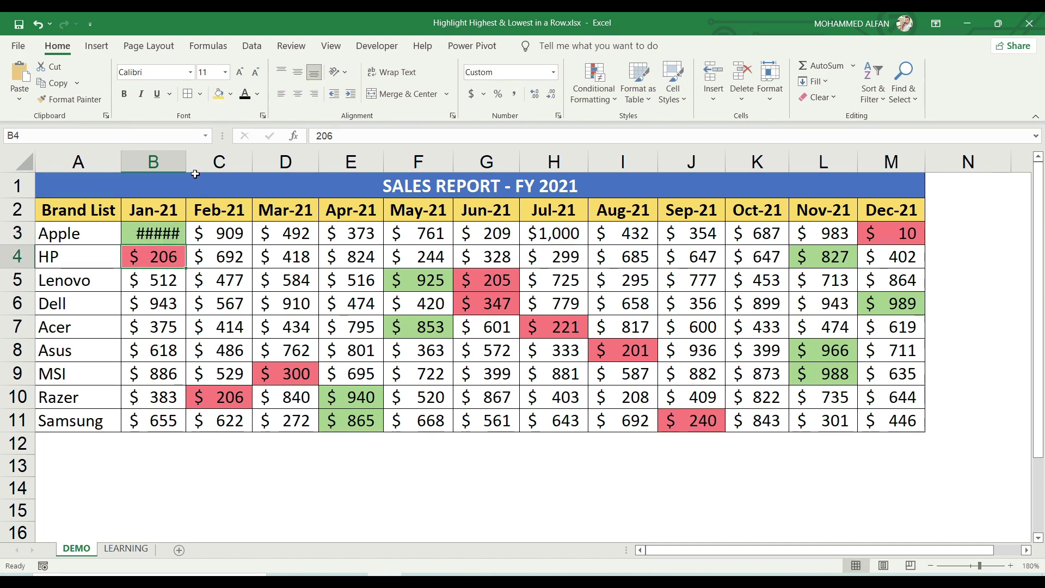
{"action": "double_click", "coordinate": [187, 164]}
- Change Dell's sales to 200 in Feb-21 (C6) and 150 in Dec-21 (M6)
{"action": "key", "text": "Down"}
{"action": "key", "text": "Down"}
{"action": "key", "text": "Right"}
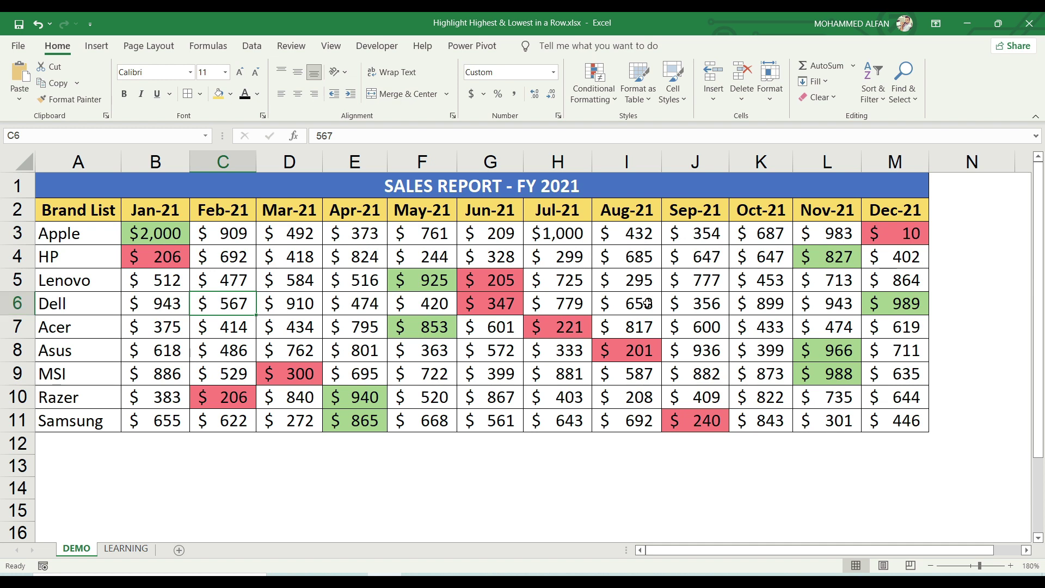
{"action": "type", "text": "200"}
{"action": "key", "text": "Return"}
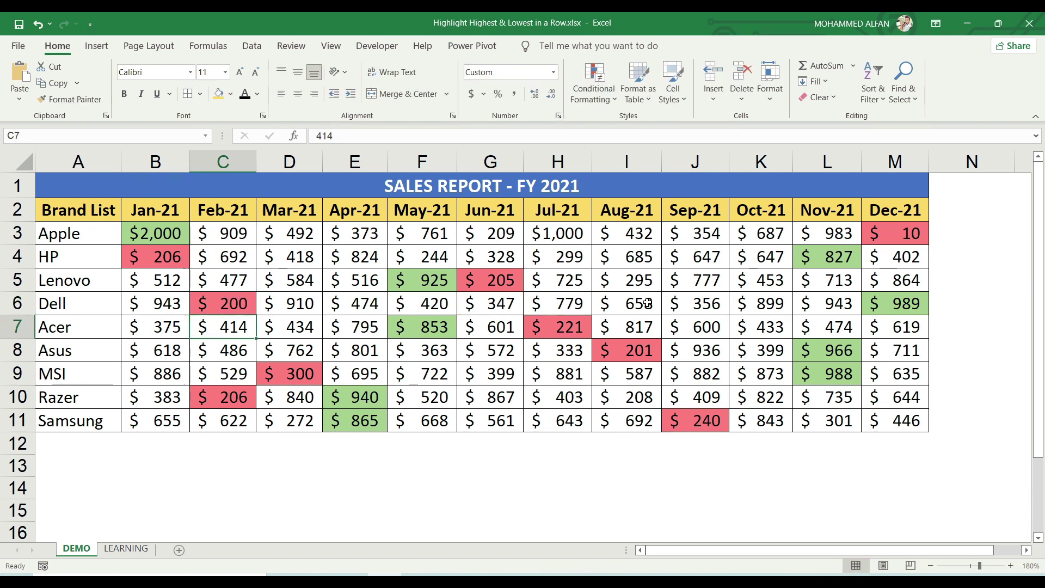
{"action": "left_click_drag", "start_coordinate": [163, 303], "coordinate": [877, 299]}
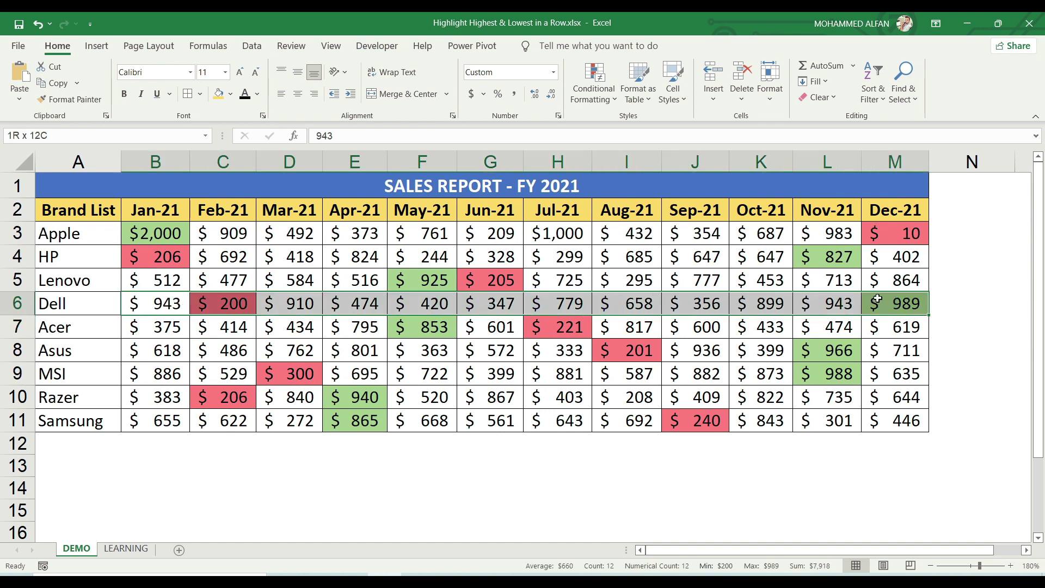
{"action": "left_click", "coordinate": [906, 308]}
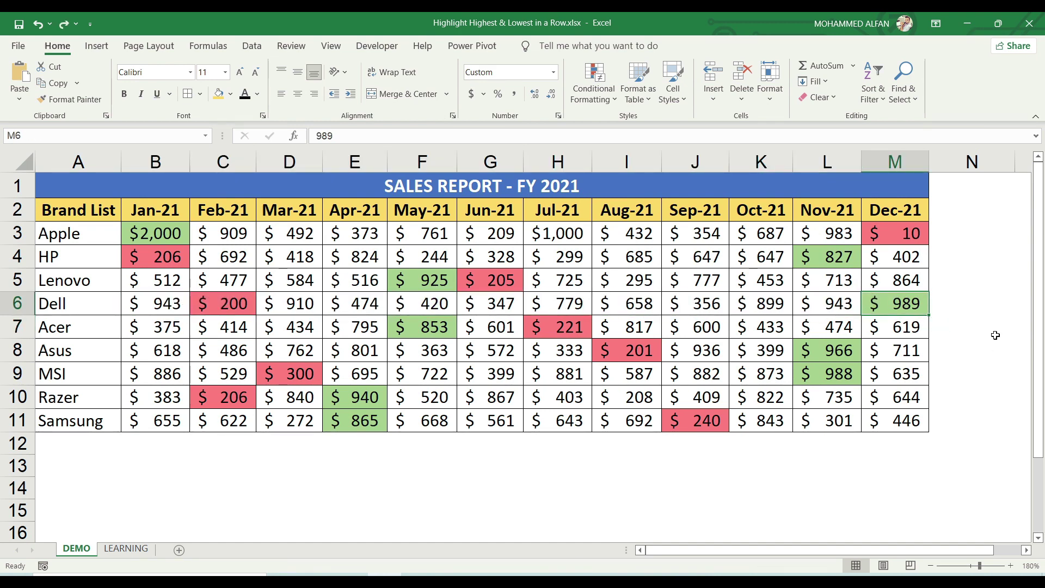
{"action": "type", "text": "150"}
{"action": "key", "text": "Return"}
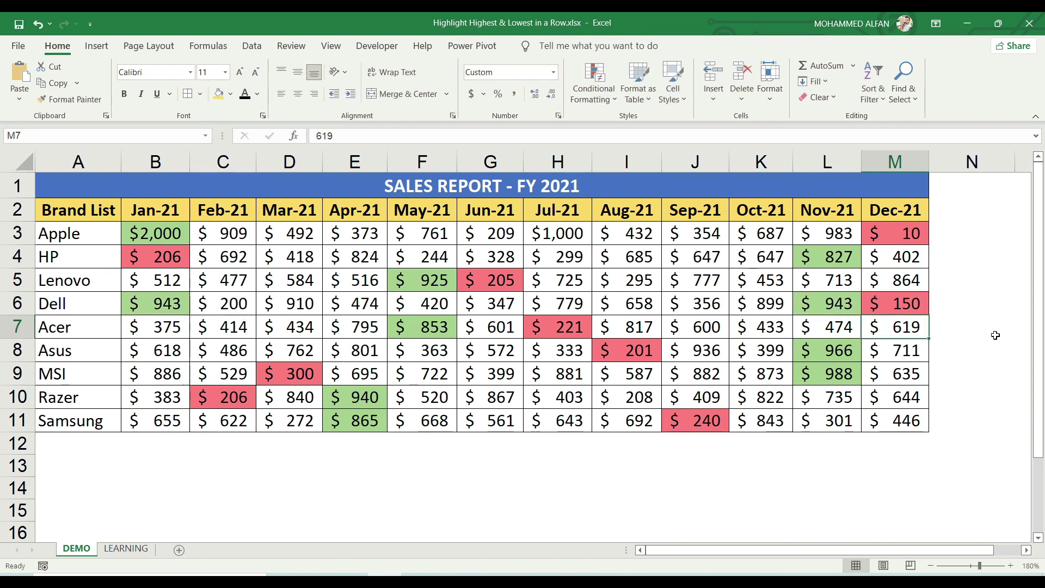
{"action": "left_click", "coordinate": [914, 306]}
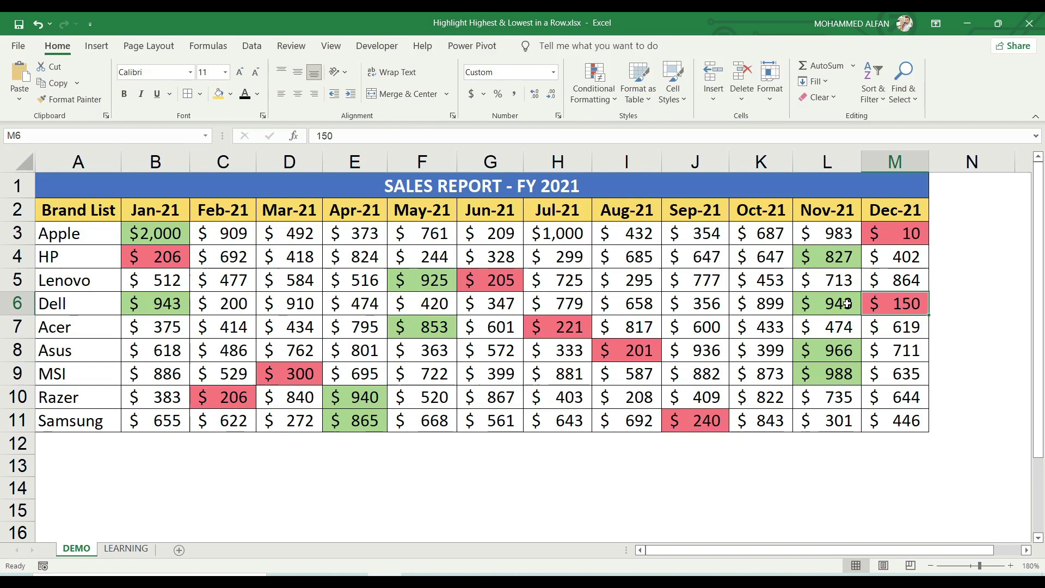
{"action": "key", "text": "ctrl+Down"}
{"action": "key", "text": "ctrl+Left"}
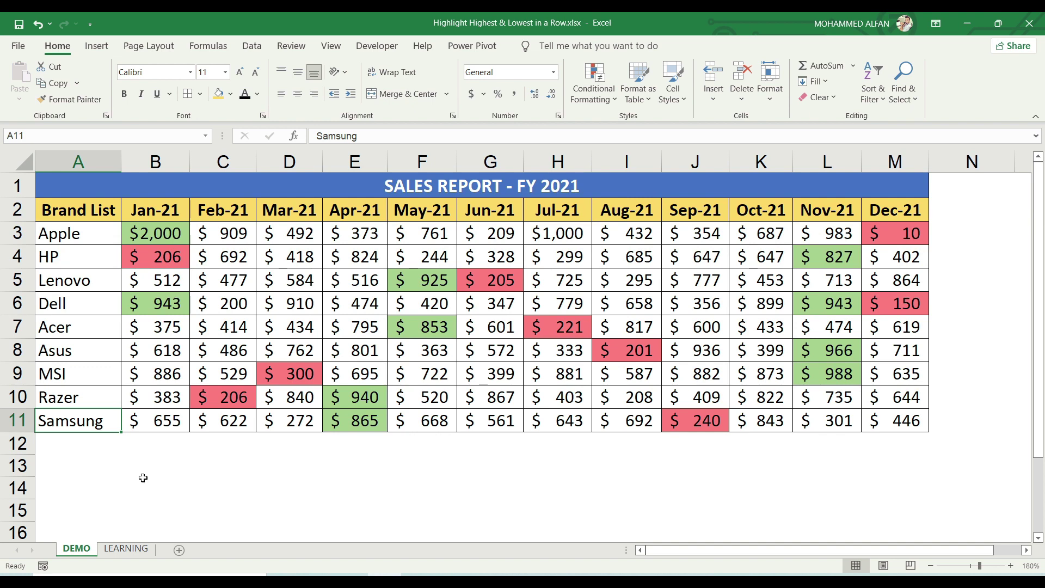
- On the LEARNING sheet, select the monthly sales values and start a new conditional formatting rule
{"action": "left_click", "coordinate": [112, 550]}
{"action": "left_click", "coordinate": [427, 445]}
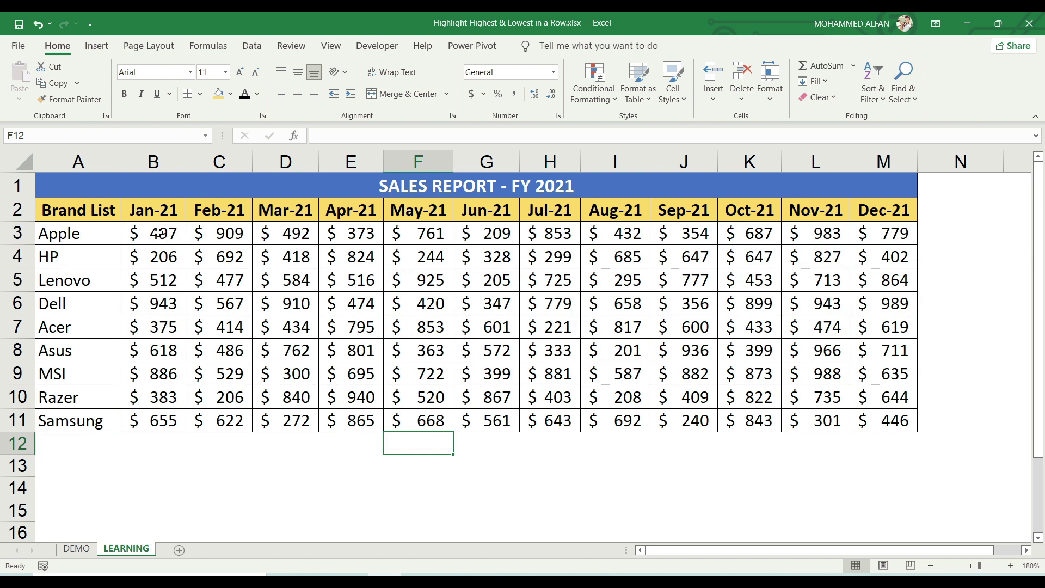
{"action": "left_click_drag", "start_coordinate": [155, 232], "coordinate": [882, 429]}
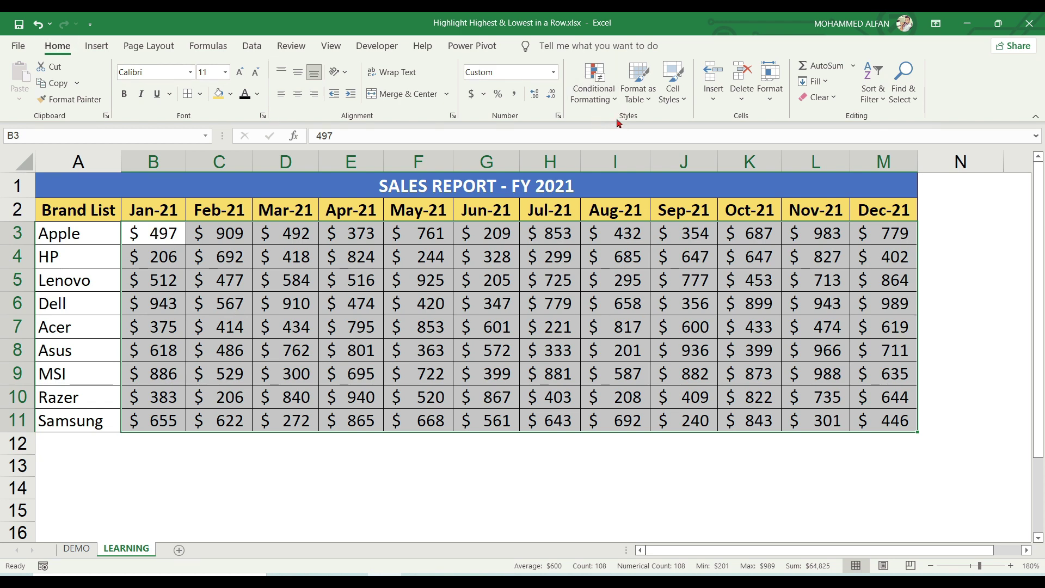
{"action": "left_click", "coordinate": [610, 102]}
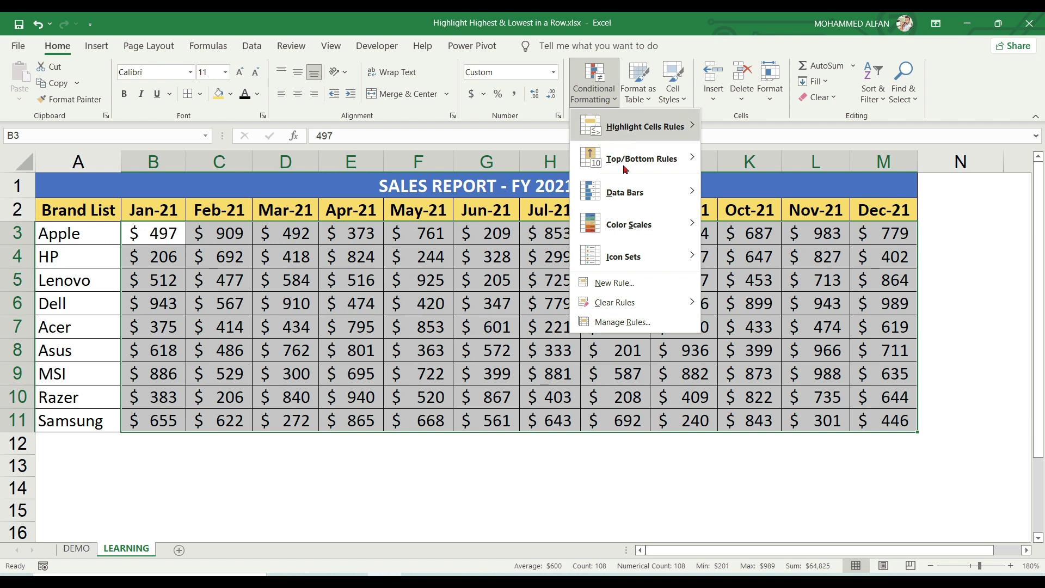
{"action": "left_click", "coordinate": [613, 282]}
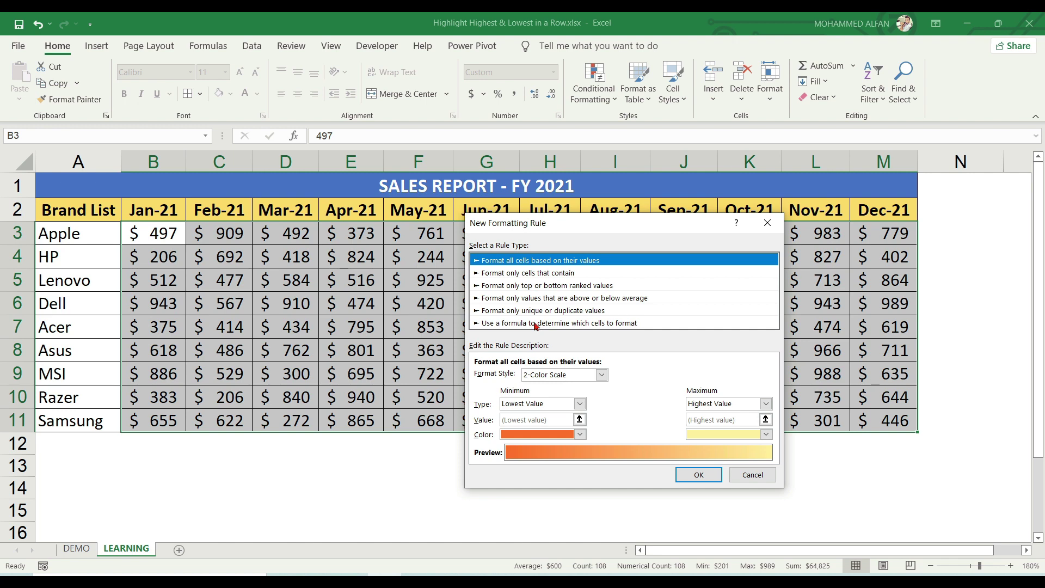
- Choose the formula rule type and enter =B3=MIN($B3:$M3) with locked columns
{"action": "left_click", "coordinate": [536, 323]}
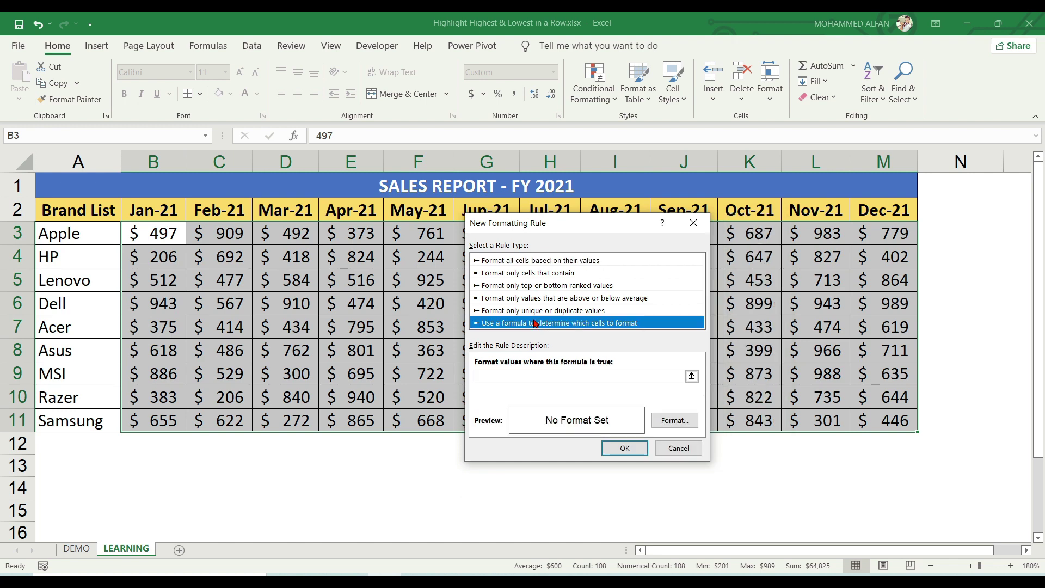
{"action": "left_click_drag", "start_coordinate": [556, 221], "coordinate": [791, 248]}
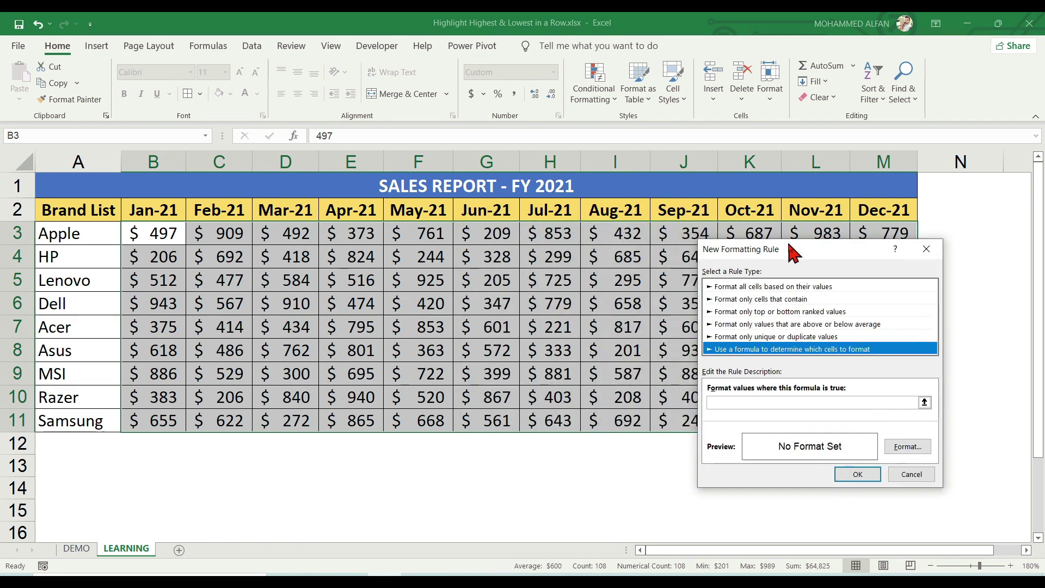
{"action": "left_click", "coordinate": [734, 403]}
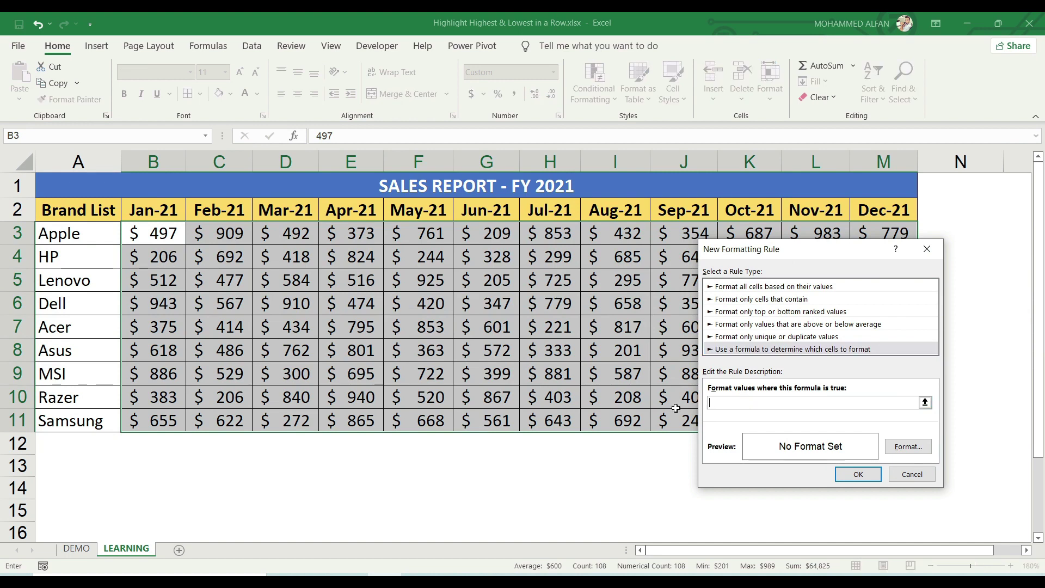
{"action": "type", "text": "="}
{"action": "type", "text": "MIN("}
{"action": "type", "text": "B3:"}
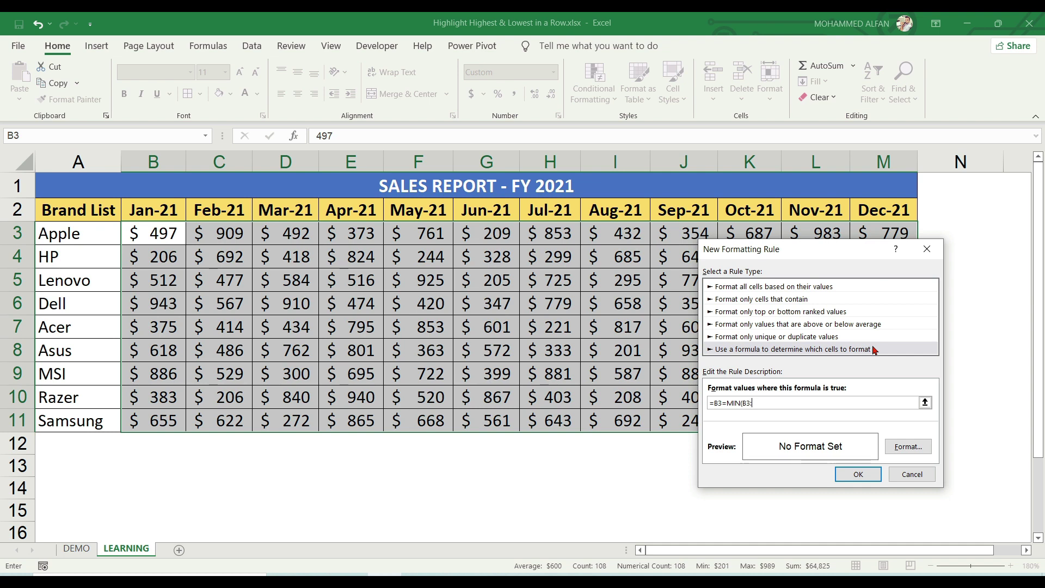
{"action": "type", "text": "M3"}
{"action": "left_click", "coordinate": [743, 404]}
{"action": "type", "text": "$"}
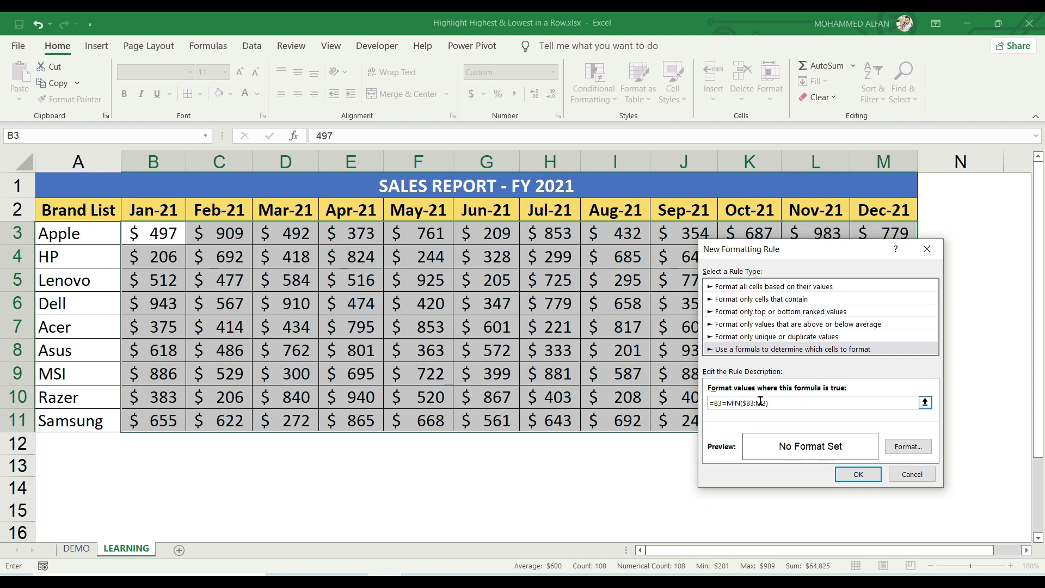
{"action": "key", "text": "Right"}
{"action": "key", "text": "Right"}
{"action": "key", "text": "Right"}
{"action": "type", "text": "$"}
{"action": "left_click", "coordinate": [809, 402]}
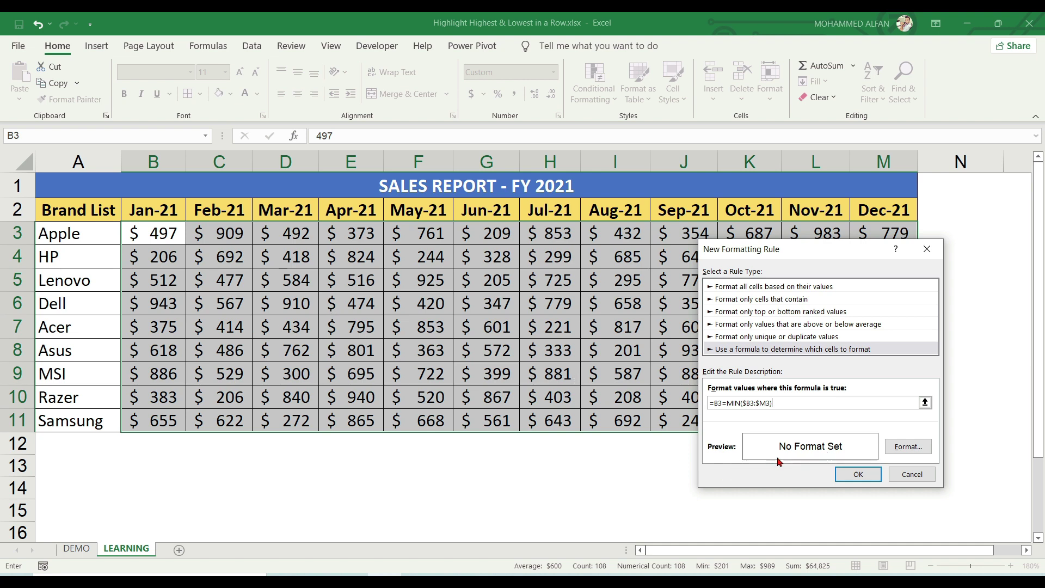
- Give the MIN rule a red fill colour and apply it to the sales table
{"action": "left_click", "coordinate": [908, 446]}
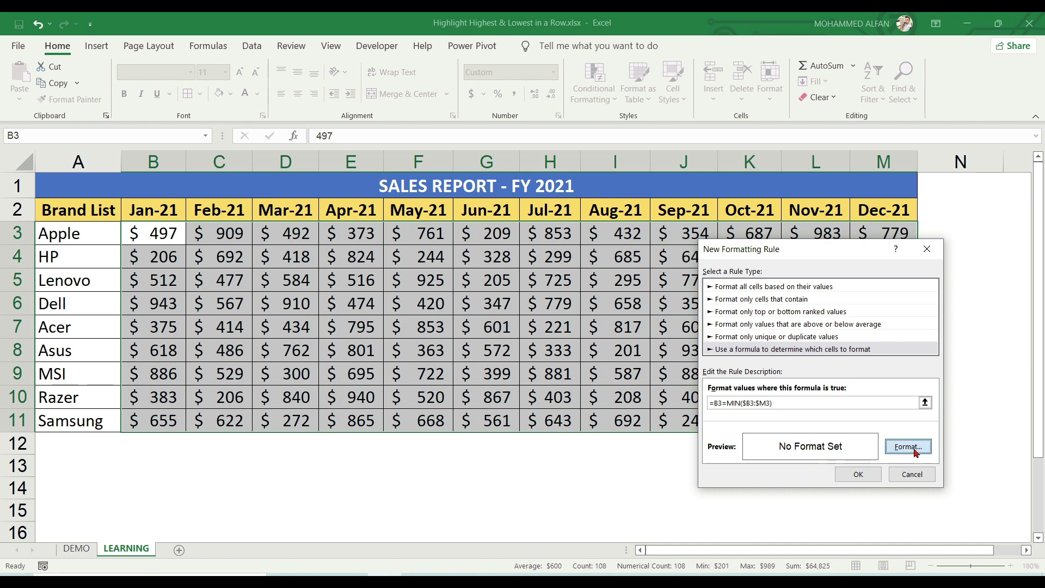
{"action": "left_click", "coordinate": [376, 353]}
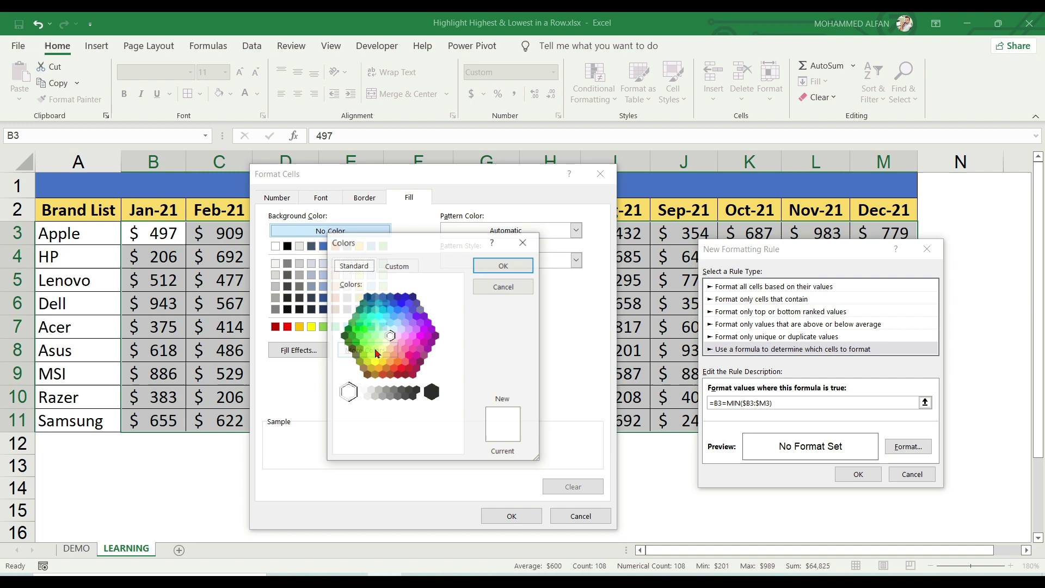
{"action": "left_click", "coordinate": [405, 362]}
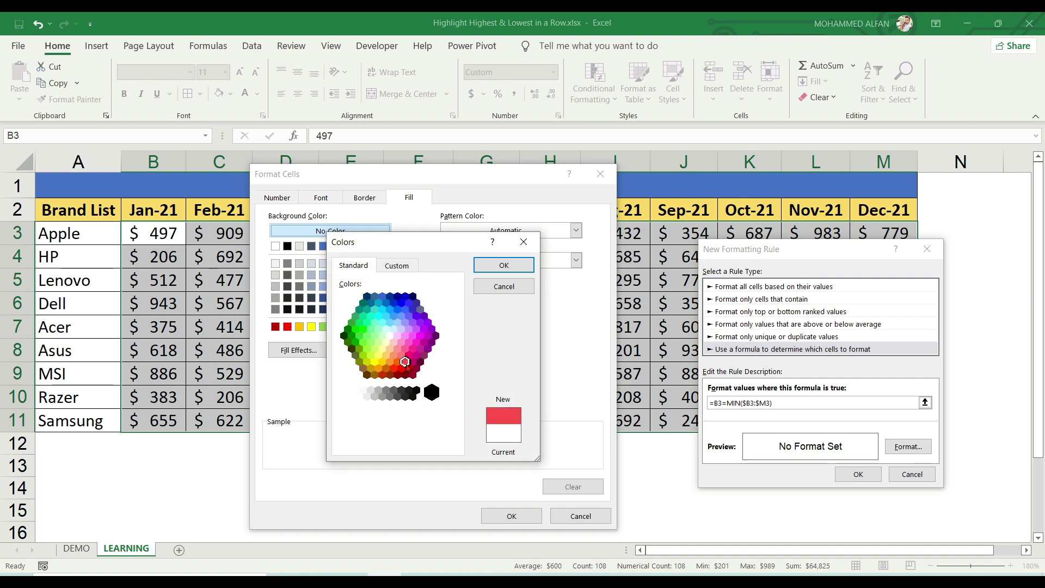
{"action": "left_click", "coordinate": [504, 265]}
{"action": "left_click", "coordinate": [512, 516]}
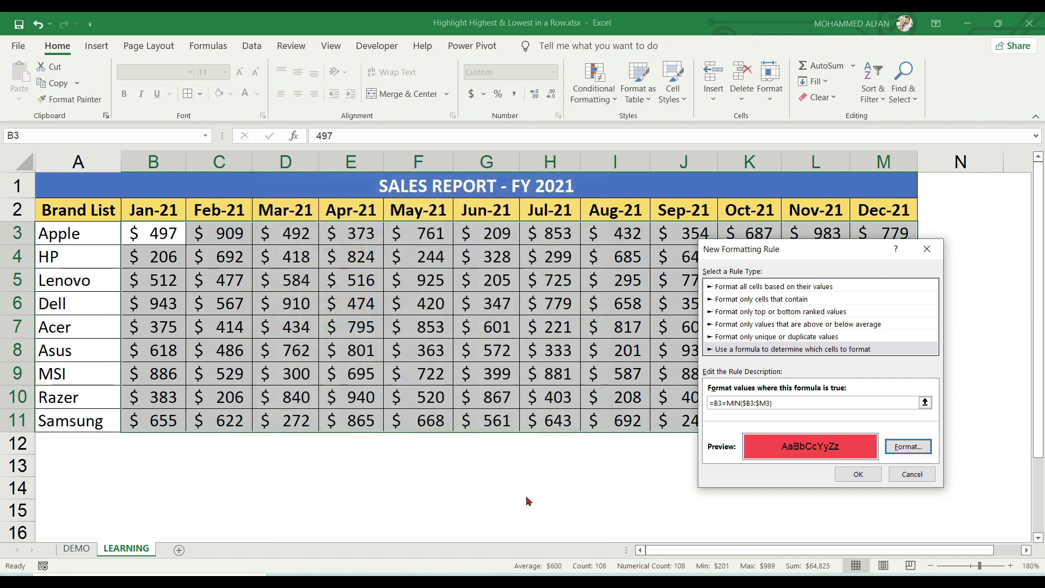
{"action": "left_click", "coordinate": [857, 474]}
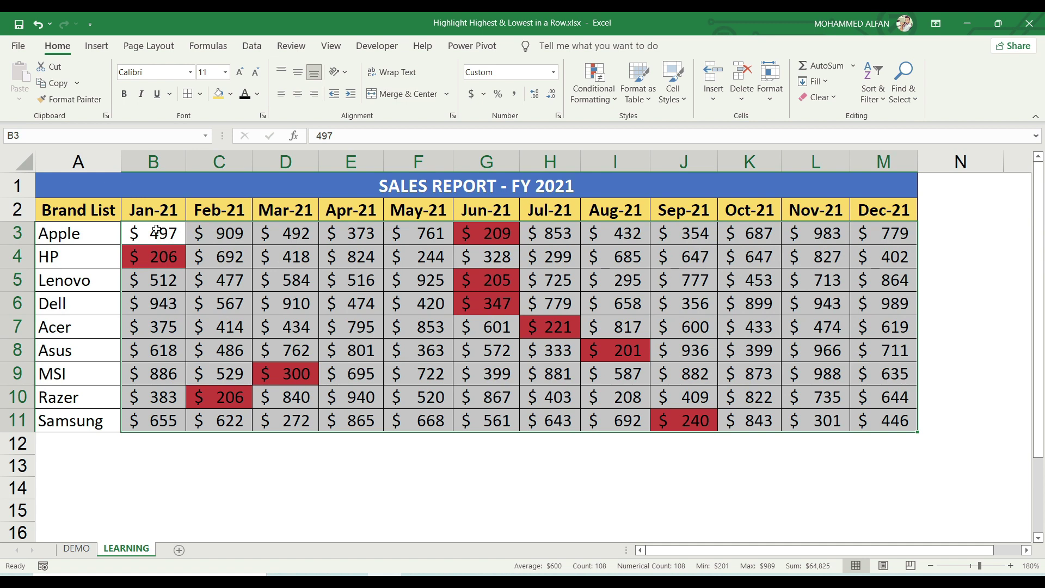
- Change Apple's Nov-21 (L3) to 10 and May-21 (F3) to 1
{"action": "left_click", "coordinate": [497, 233]}
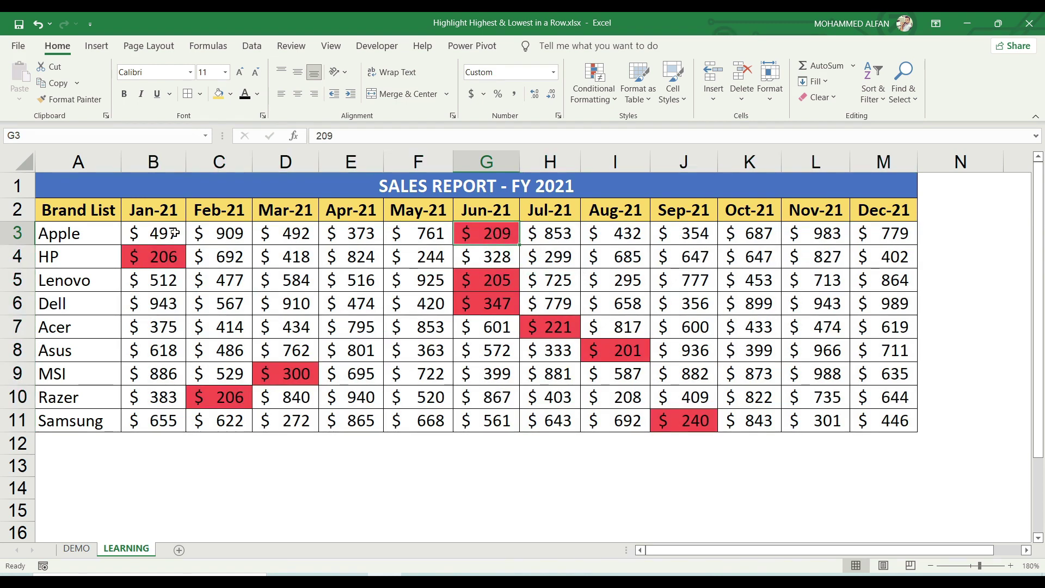
{"action": "left_click_drag", "start_coordinate": [153, 233], "coordinate": [920, 235]}
{"action": "left_click", "coordinate": [834, 238]}
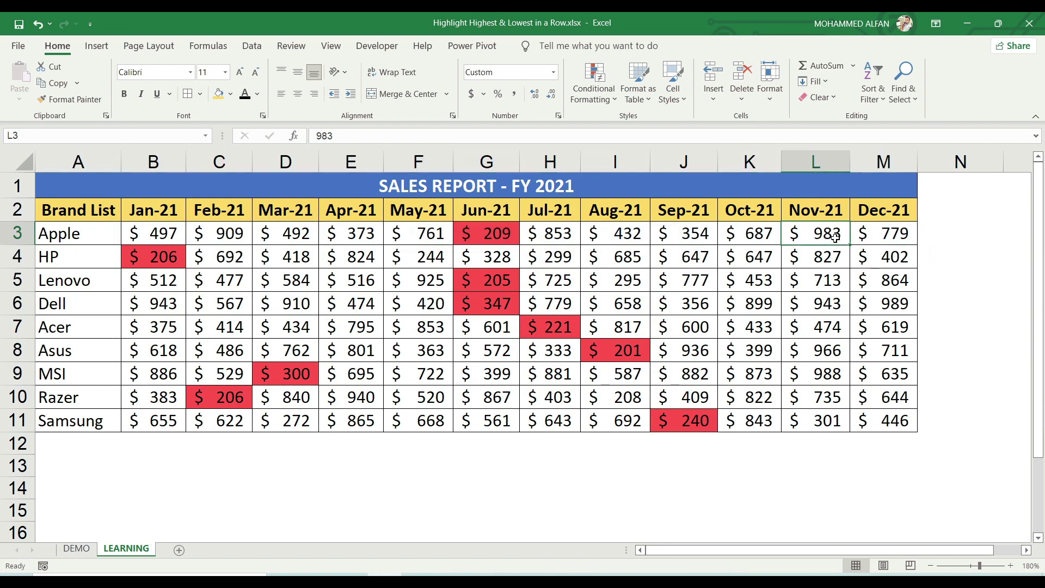
{"action": "type", "text": "10"}
{"action": "key", "text": "Return"}
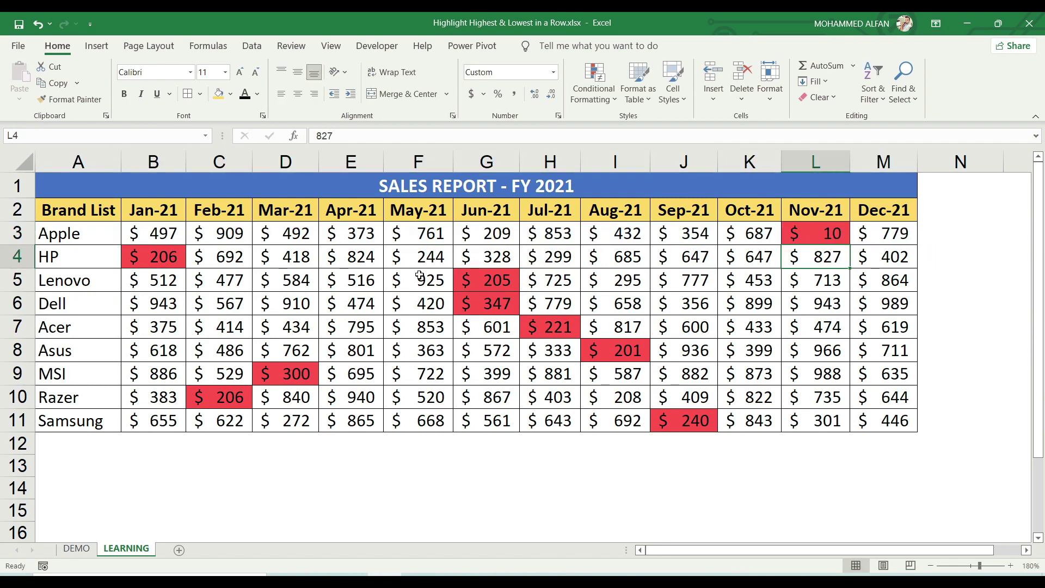
{"action": "left_click", "coordinate": [434, 233]}
{"action": "type", "text": "1"}
{"action": "key", "text": "Return"}
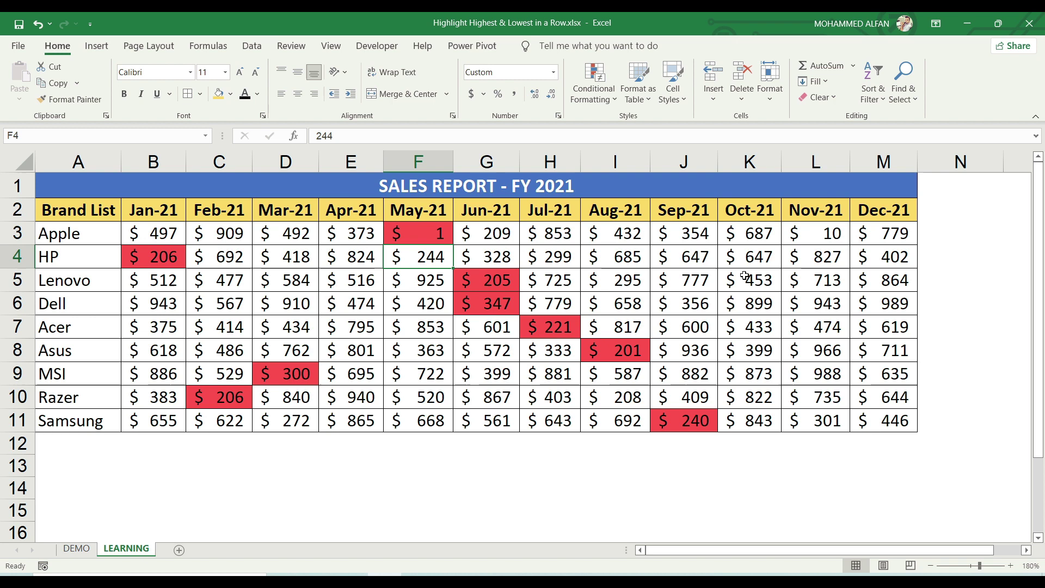
- Change Asus's Apr-21 value in E8 to 100
{"action": "left_click", "coordinate": [768, 236]}
{"action": "double_click", "coordinate": [684, 350]}
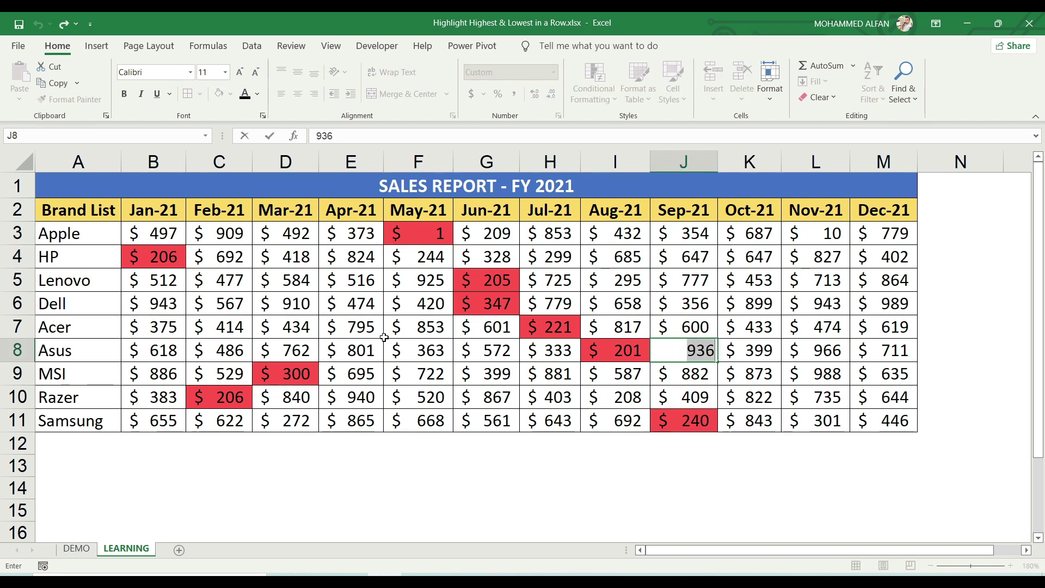
{"action": "left_click", "coordinate": [370, 350]}
{"action": "type", "text": "100"}
{"action": "key", "text": "Return"}
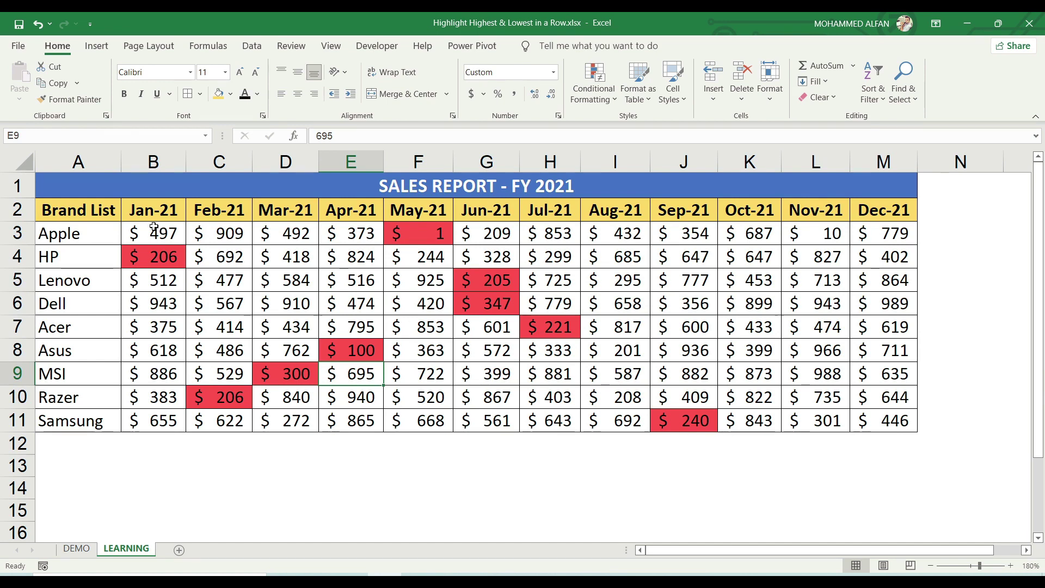
- Inspect the lowest-value rule for B3:M11 in the Rules Manager and close it unchanged
{"action": "left_click_drag", "start_coordinate": [153, 228], "coordinate": [887, 420]}
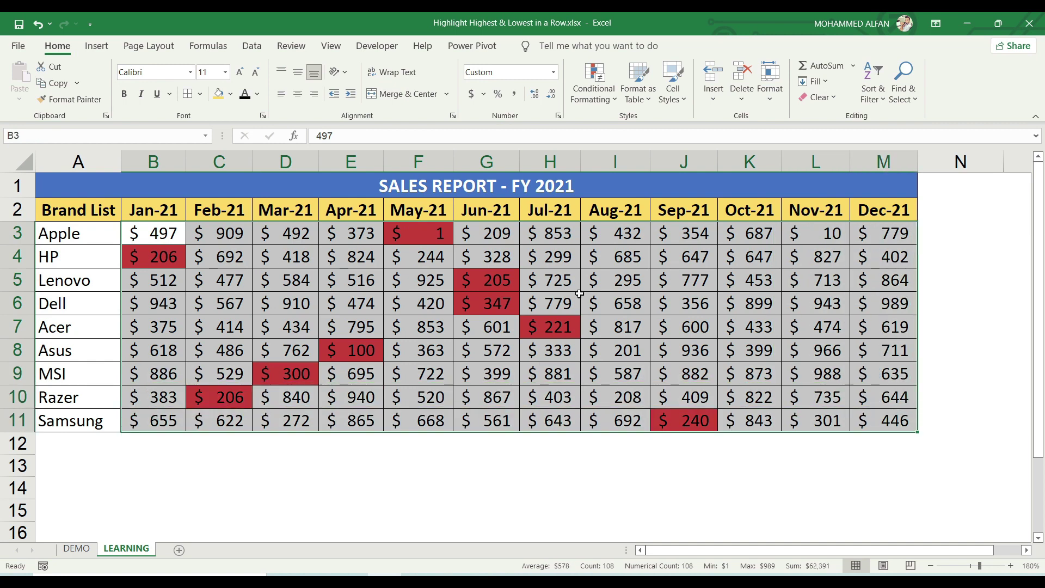
{"action": "left_click", "coordinate": [595, 95]}
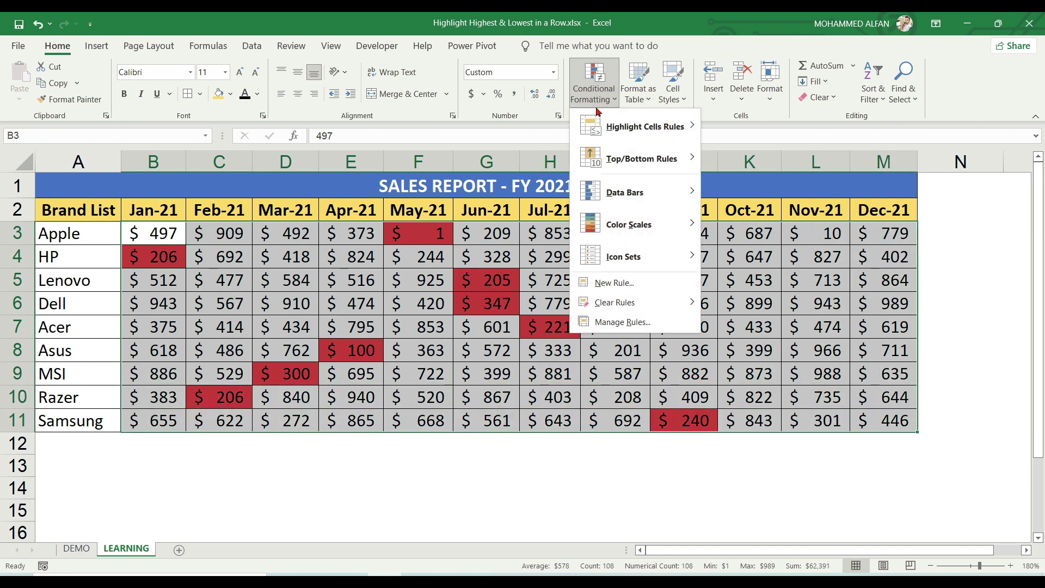
{"action": "left_click", "coordinate": [642, 321]}
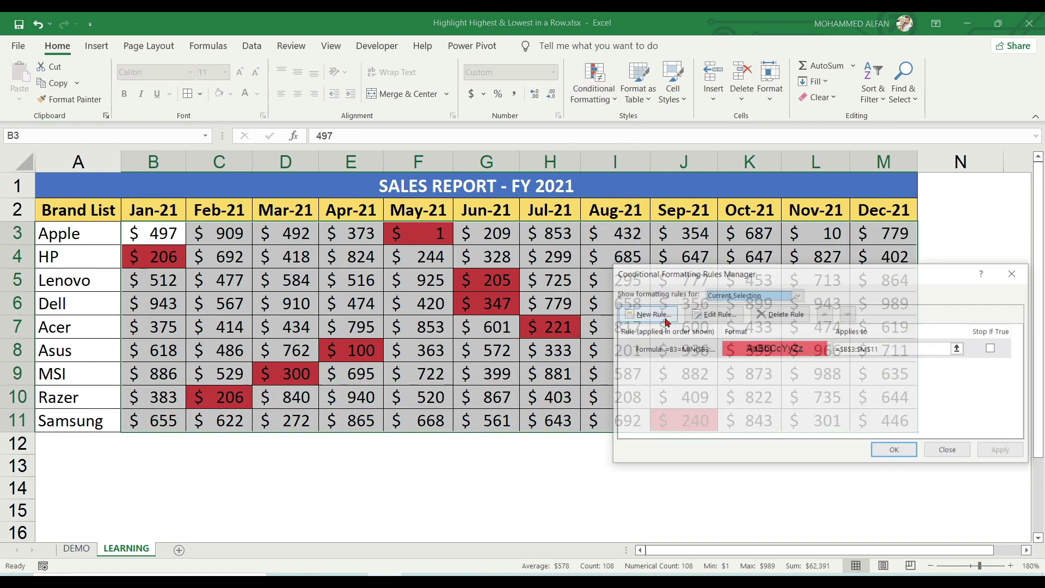
{"action": "left_click", "coordinate": [677, 353]}
{"action": "left_click", "coordinate": [711, 314]}
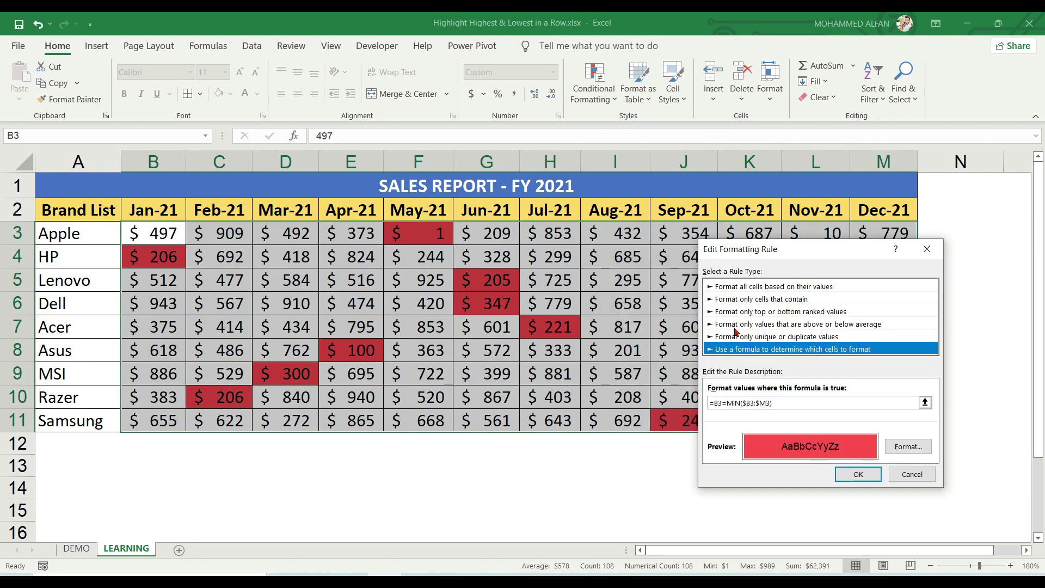
{"action": "left_click_drag", "start_coordinate": [786, 403], "coordinate": [702, 403]}
{"action": "key", "text": "ctrl+c"}
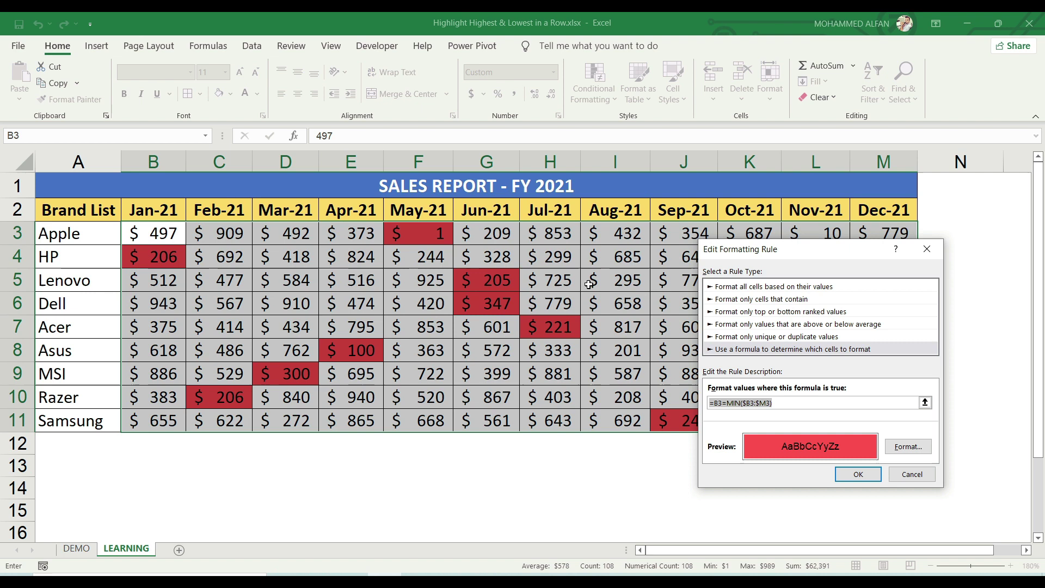
{"action": "left_click", "coordinate": [911, 474]}
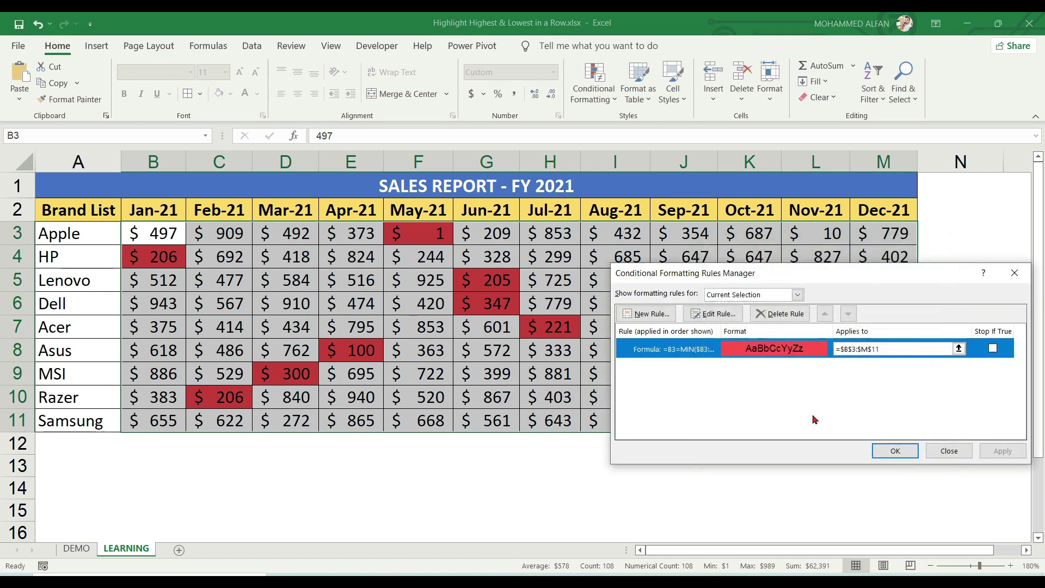
{"action": "key", "text": "Escape"}
- Create a new formula rule by pasting the MIN formula and changing it to =B3=MAX($B3:$M3)
{"action": "left_click", "coordinate": [596, 98]}
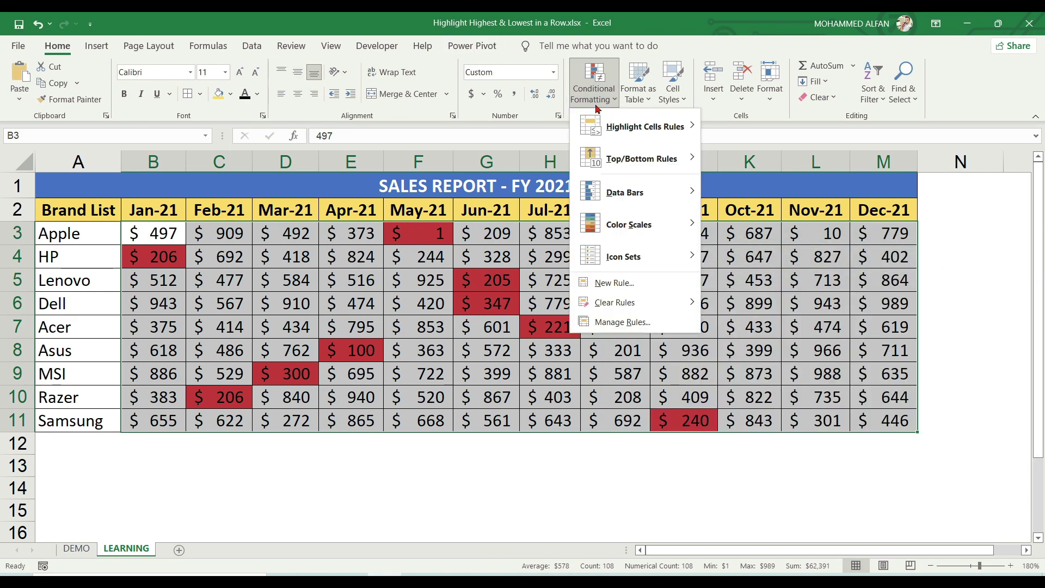
{"action": "left_click", "coordinate": [615, 283]}
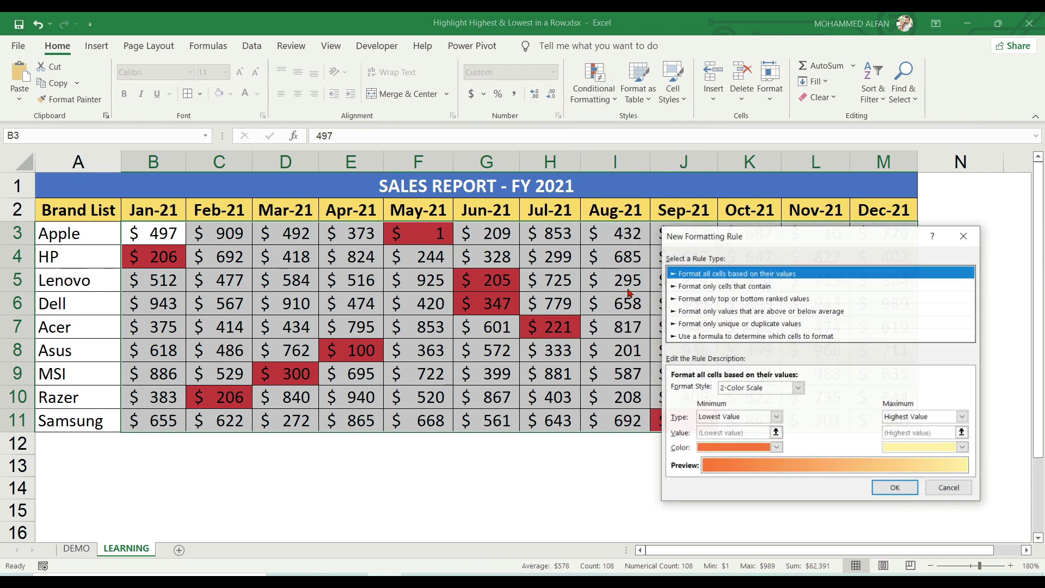
{"action": "left_click", "coordinate": [715, 336]}
{"action": "left_click_drag", "start_coordinate": [777, 240], "coordinate": [709, 182]}
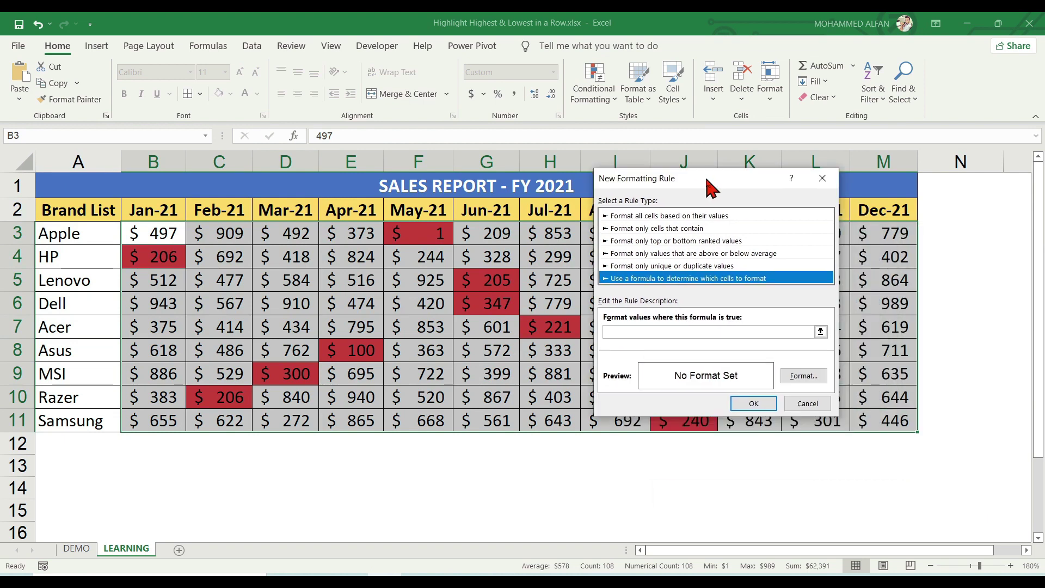
{"action": "left_click", "coordinate": [619, 332]}
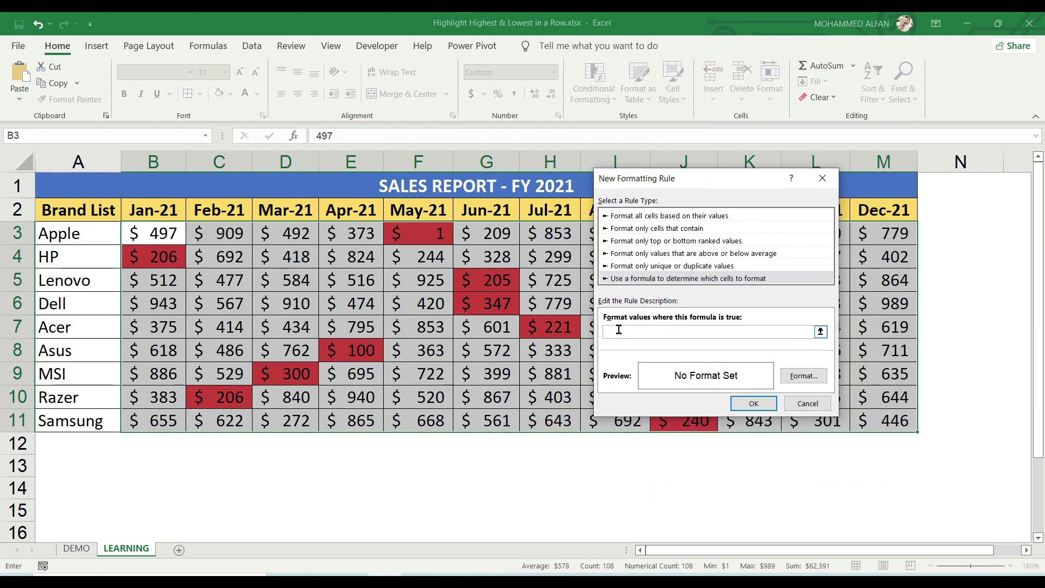
{"action": "key", "text": "ctrl+v"}
{"action": "left_click", "coordinate": [631, 331]}
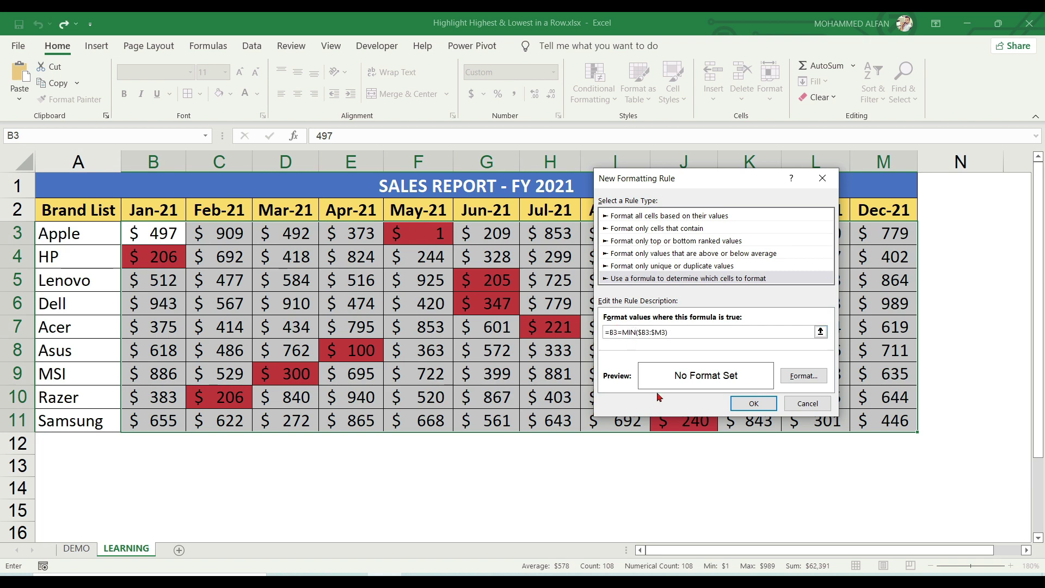
{"action": "key", "text": "BackSpace"}
{"action": "key", "text": "BackSpace"}
{"action": "type", "text": "A"}
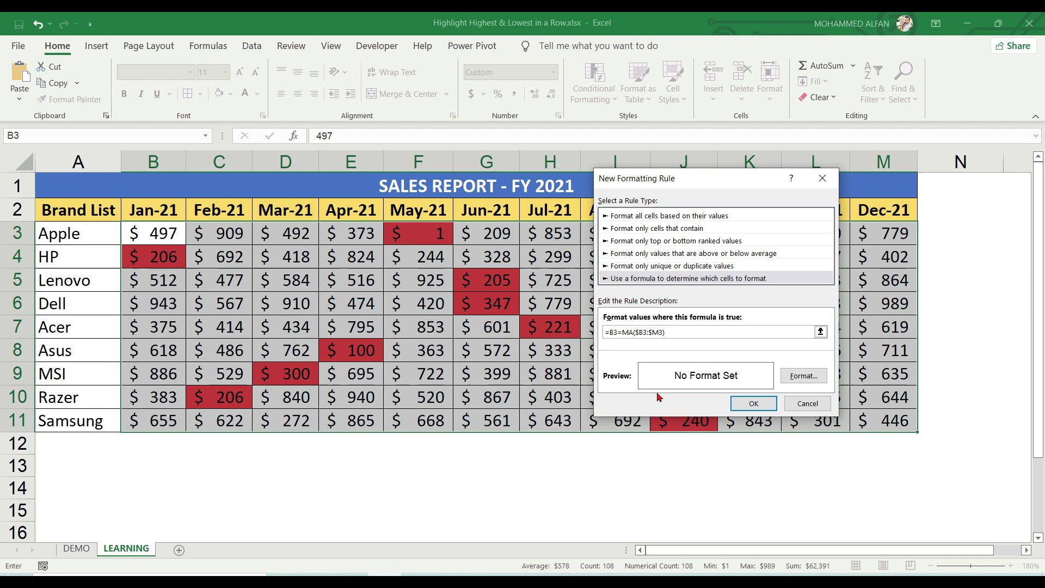
{"action": "type", "text": "X"}
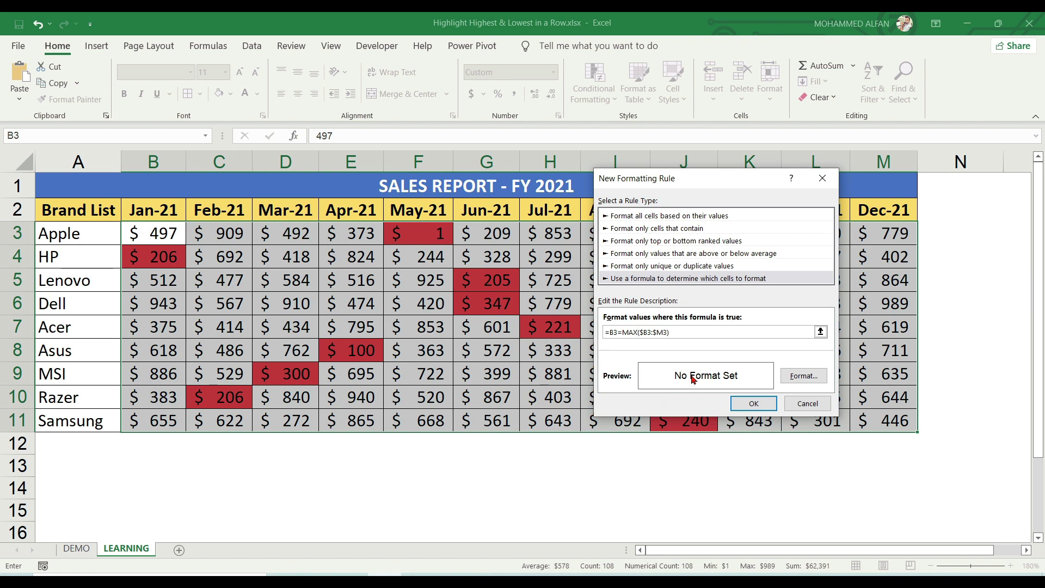
- Give the MAX rule a light green fill and confirm it
{"action": "left_click", "coordinate": [801, 378]}
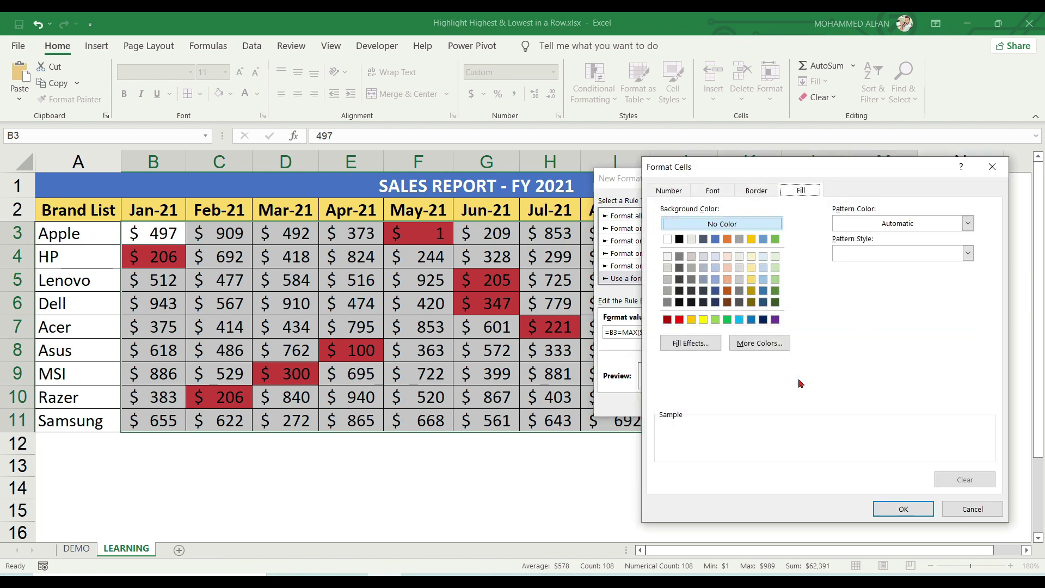
{"action": "left_click", "coordinate": [775, 279]}
{"action": "left_click", "coordinate": [903, 508]}
{"action": "left_click", "coordinate": [748, 403]}
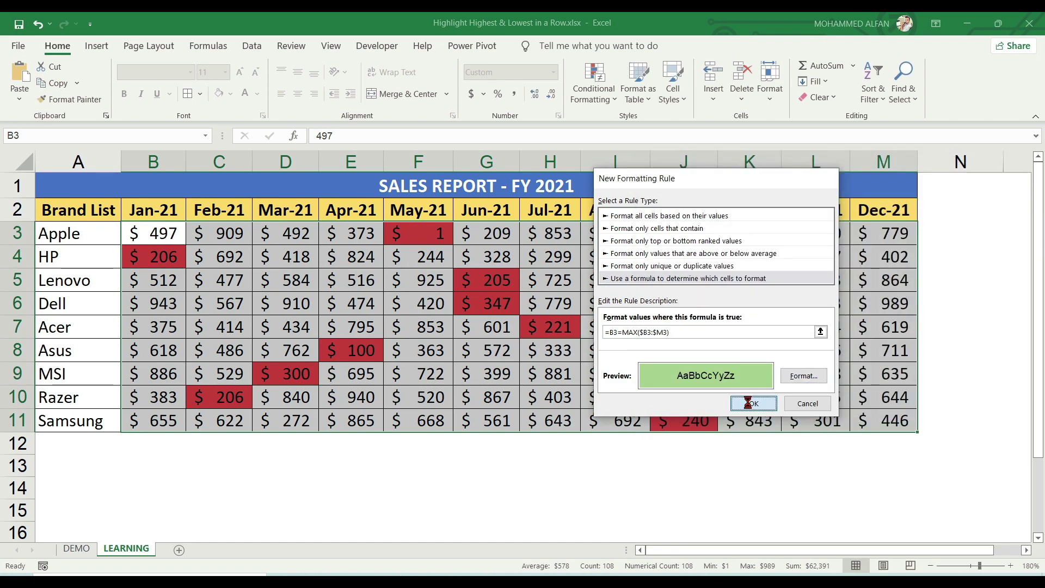
- Enter 3000 in Apple's Sep-21 (J3) and 5000 in Acer's Sep-21 (J7)
{"action": "left_click", "coordinate": [313, 287]}
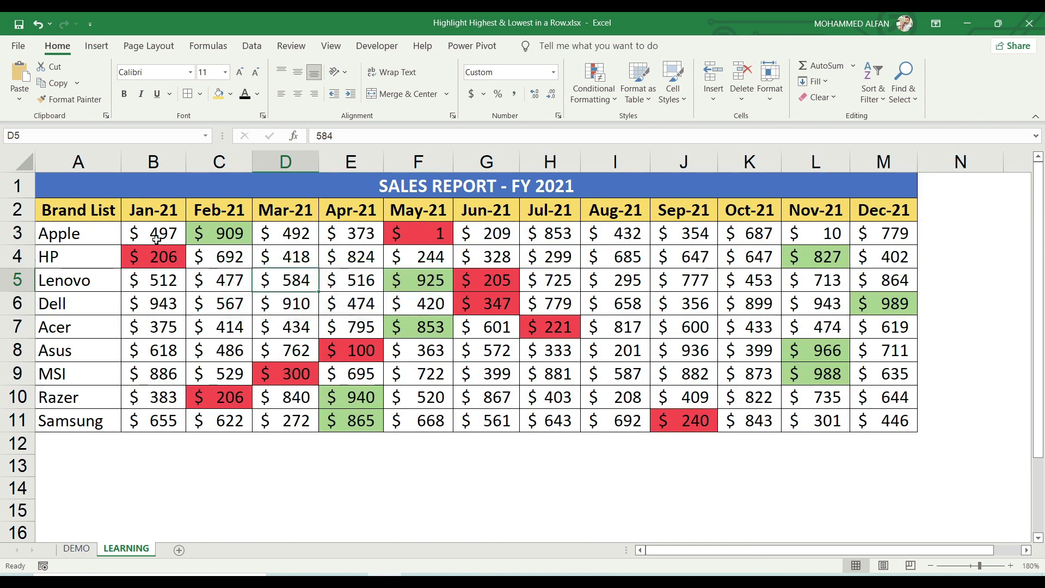
{"action": "left_click", "coordinate": [683, 233]}
{"action": "type", "text": "3000"}
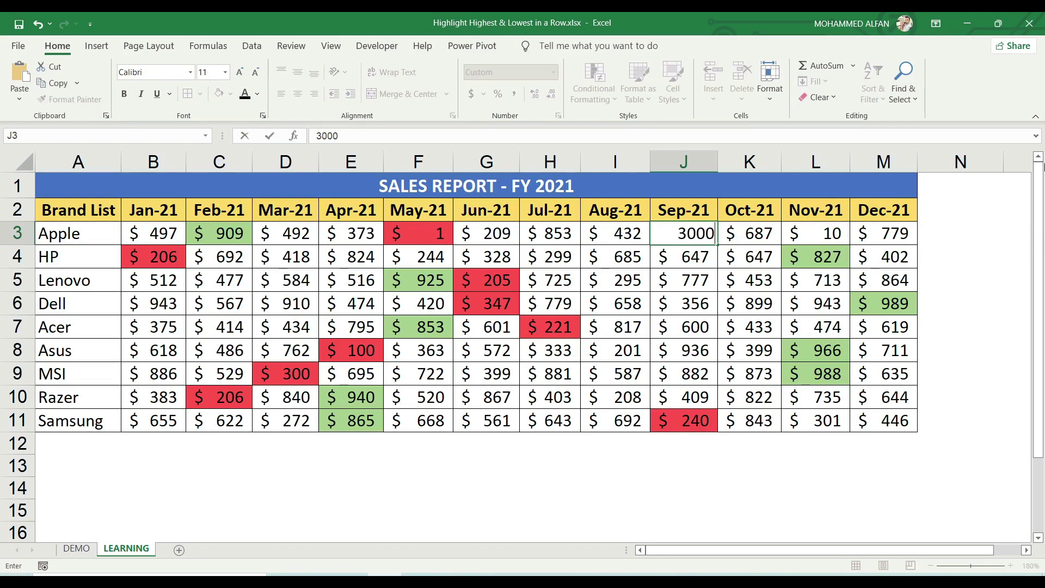
{"action": "key", "text": "Return"}
{"action": "left_click", "coordinate": [695, 327]}
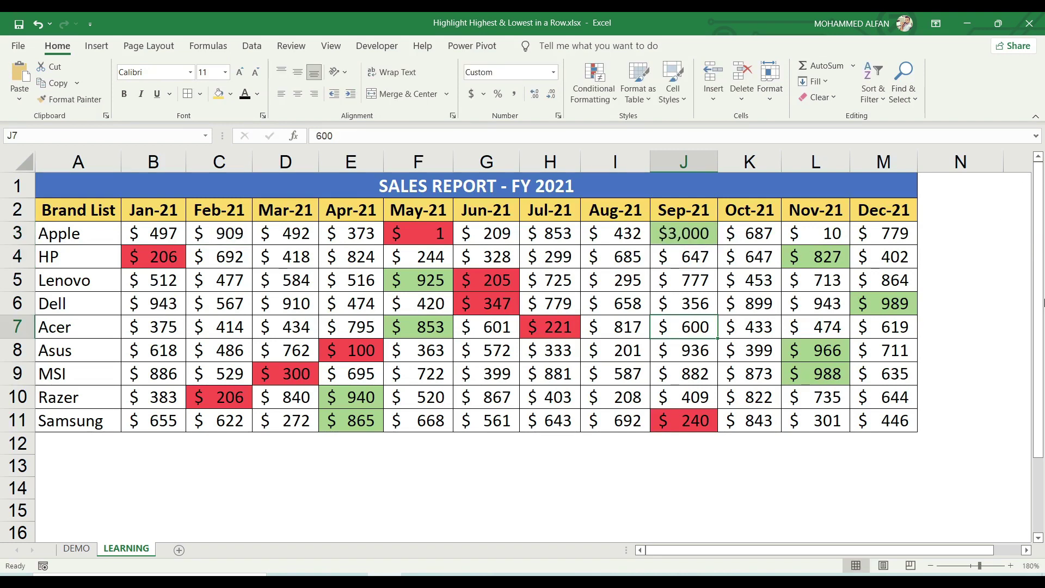
{"action": "type", "text": "5000"}
{"action": "key", "text": "Return"}
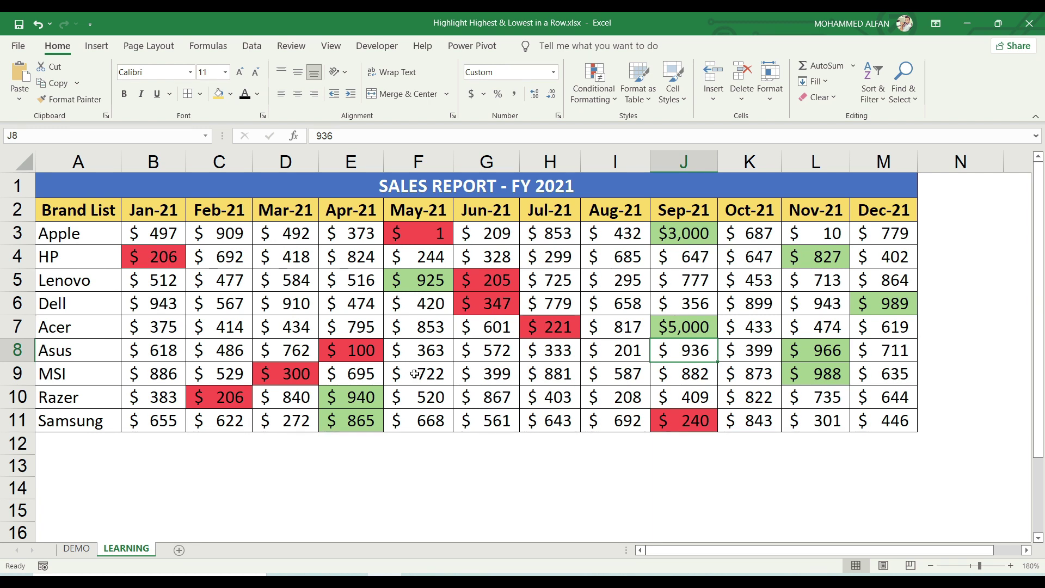
{"action": "left_click", "coordinate": [605, 98]}
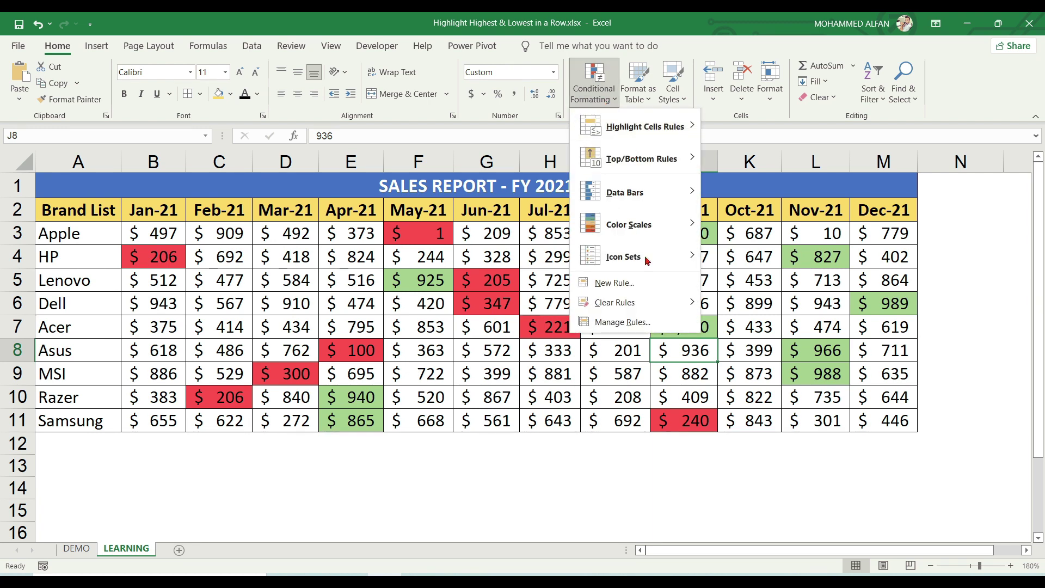
{"action": "left_click", "coordinate": [622, 321]}
{"action": "left_click_drag", "start_coordinate": [648, 205], "coordinate": [783, 253]}
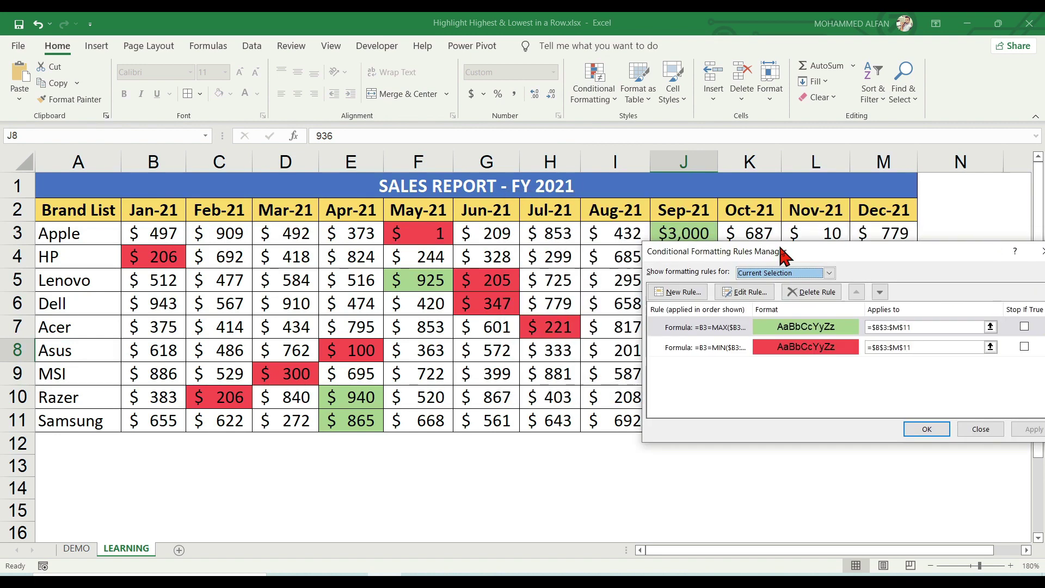
{"action": "left_click", "coordinate": [712, 329]}
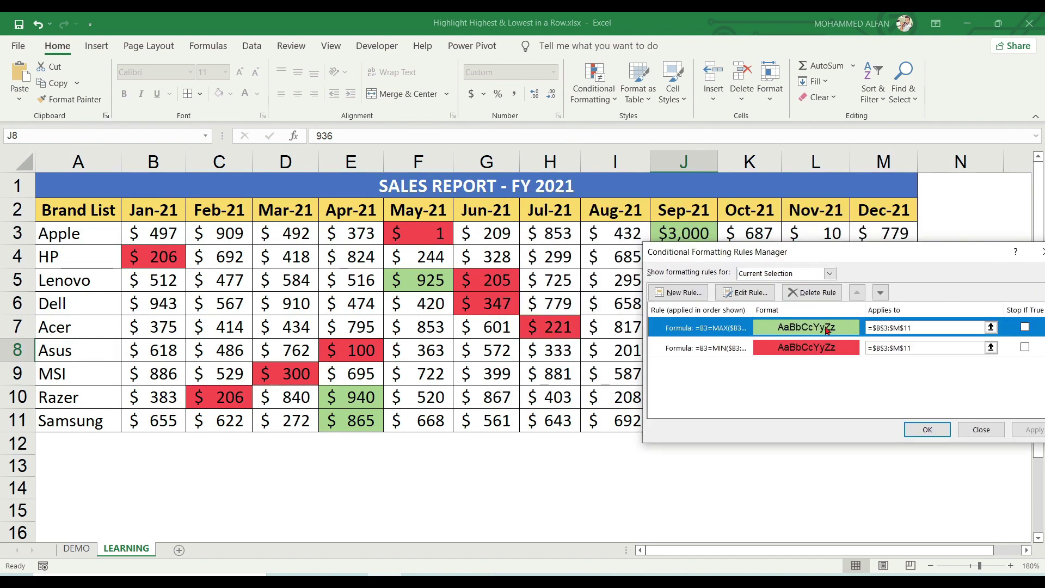
{"action": "left_click", "coordinate": [745, 292]}
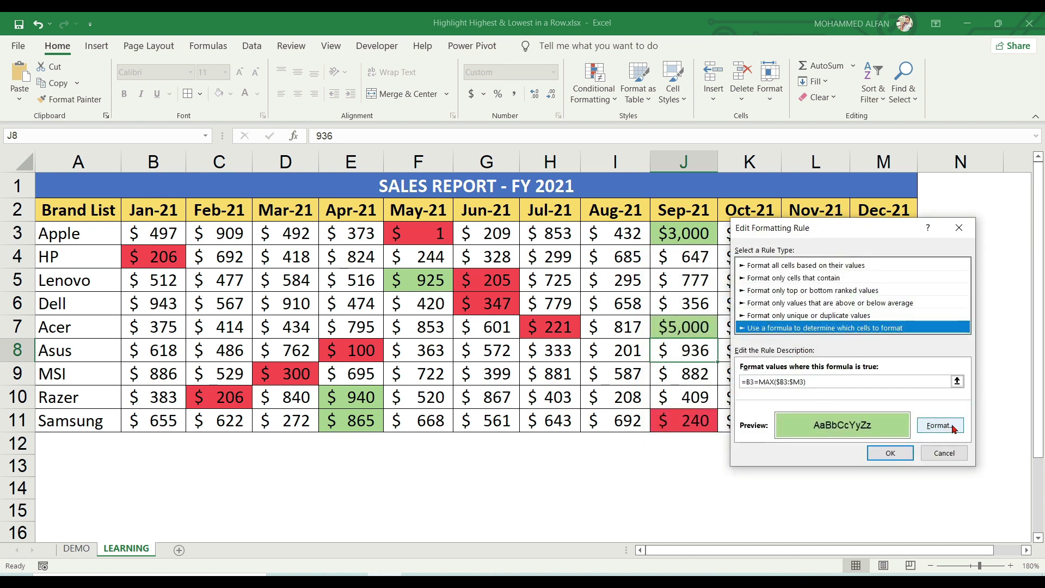
{"action": "left_click", "coordinate": [951, 427]}
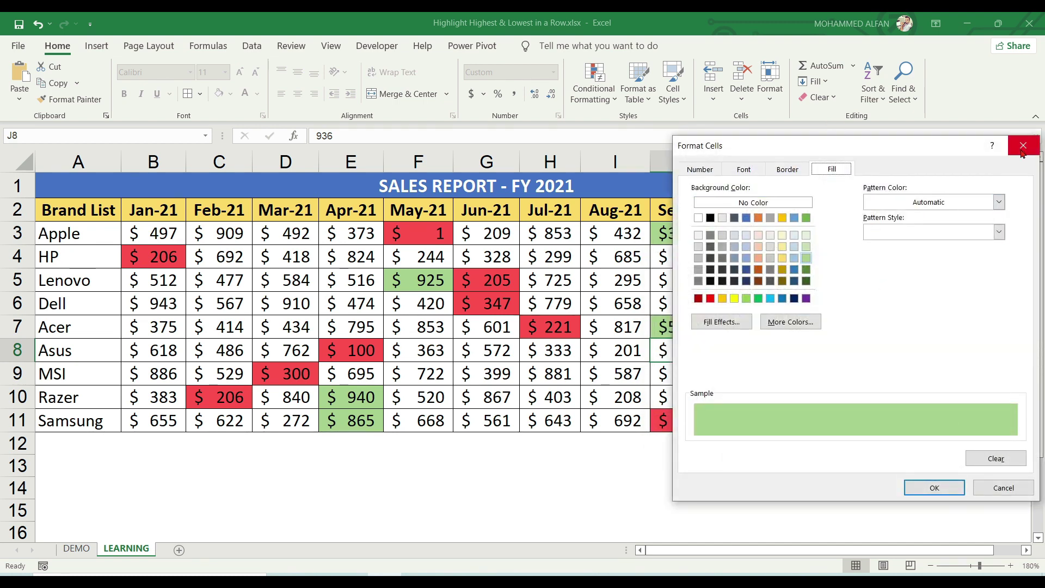
{"action": "left_click", "coordinate": [1021, 152]}
{"action": "left_click", "coordinate": [943, 452]}
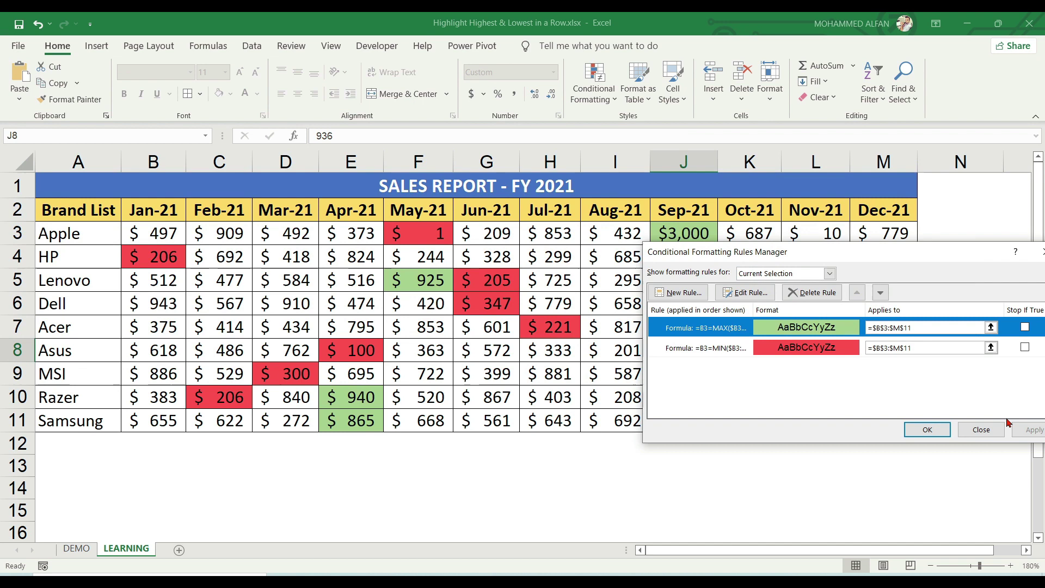
{"action": "left_click_drag", "start_coordinate": [866, 252], "coordinate": [751, 250]}
{"action": "left_click", "coordinate": [860, 429]}
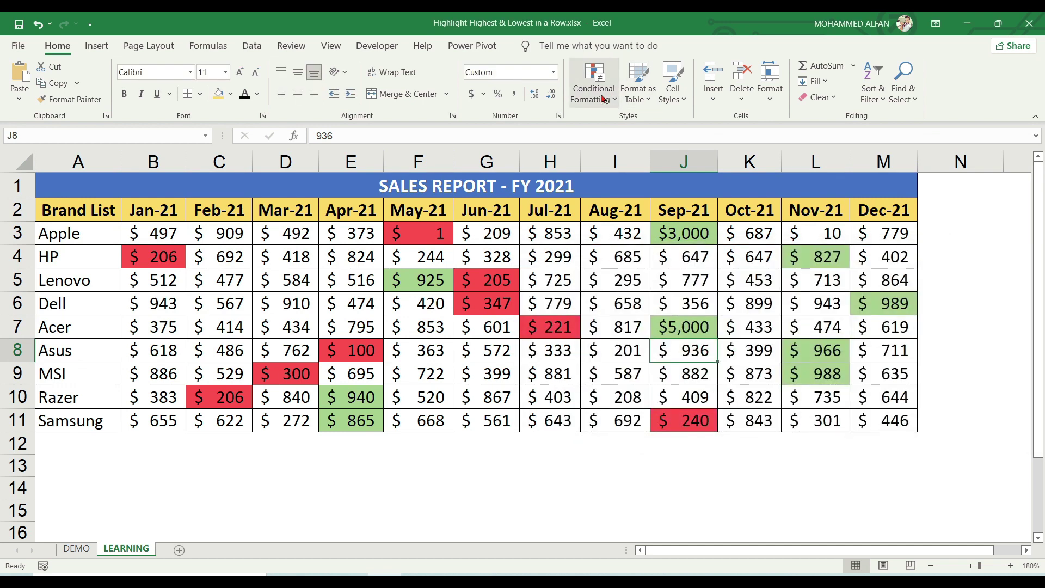
- Clear all conditional formatting rules from the entire LEARNING sheet
{"action": "left_click", "coordinate": [603, 99]}
{"action": "mouse_move", "coordinate": [661, 299]}
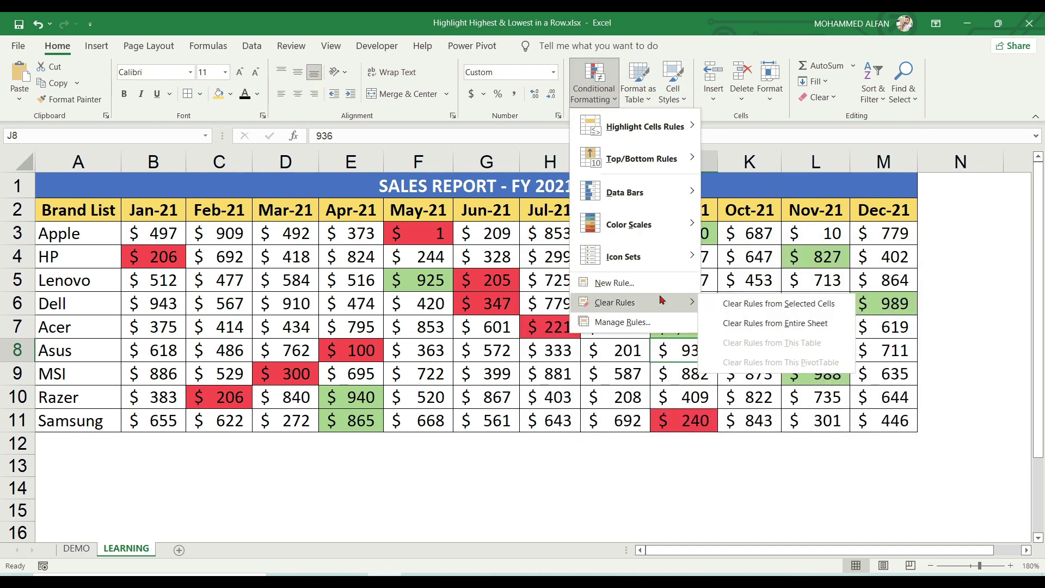
{"action": "left_click", "coordinate": [759, 325]}
{"action": "left_click", "coordinate": [586, 458]}
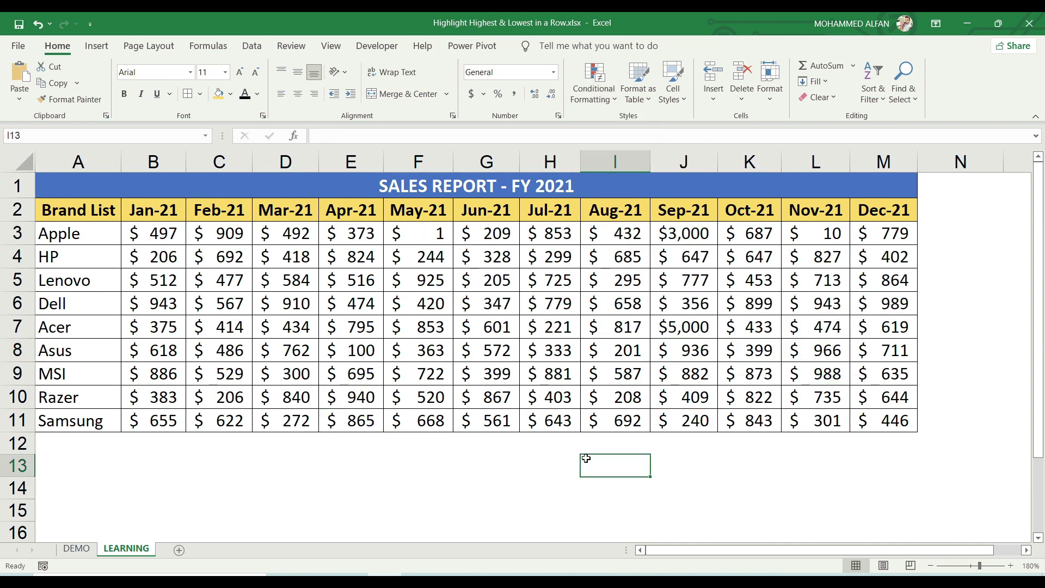